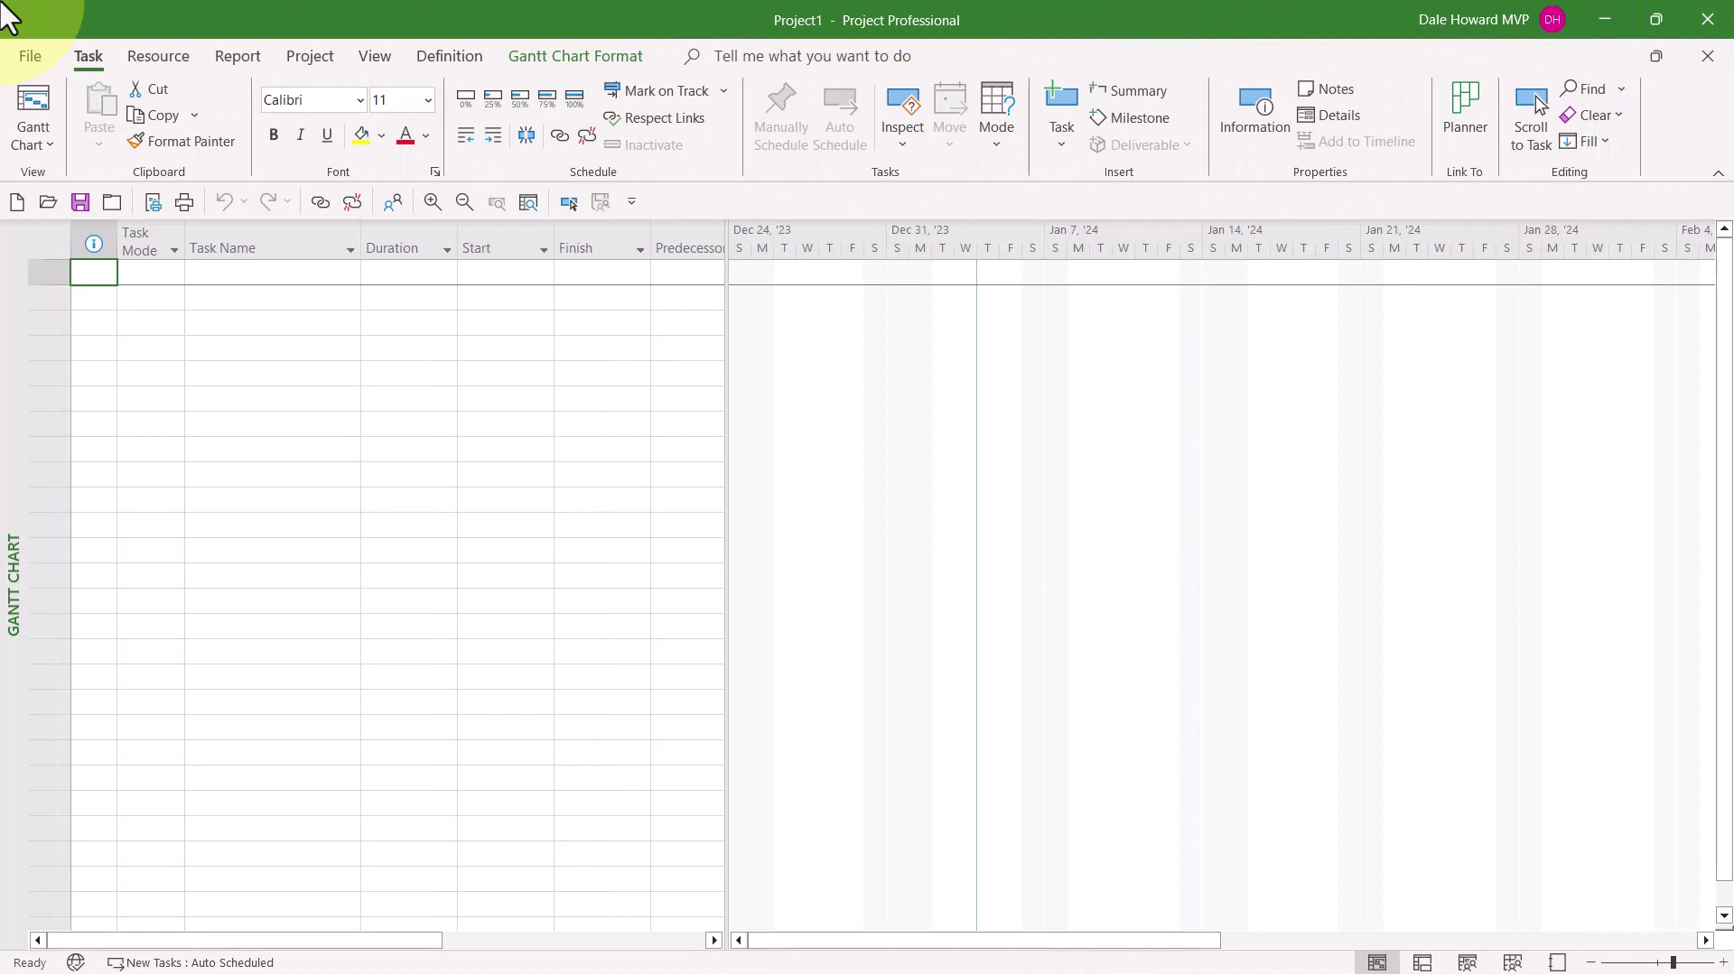
# Step: Open the enterprise project 'Acquire Helping Hand Acceptance Corporation' from the server
pyautogui.click(46, 201)
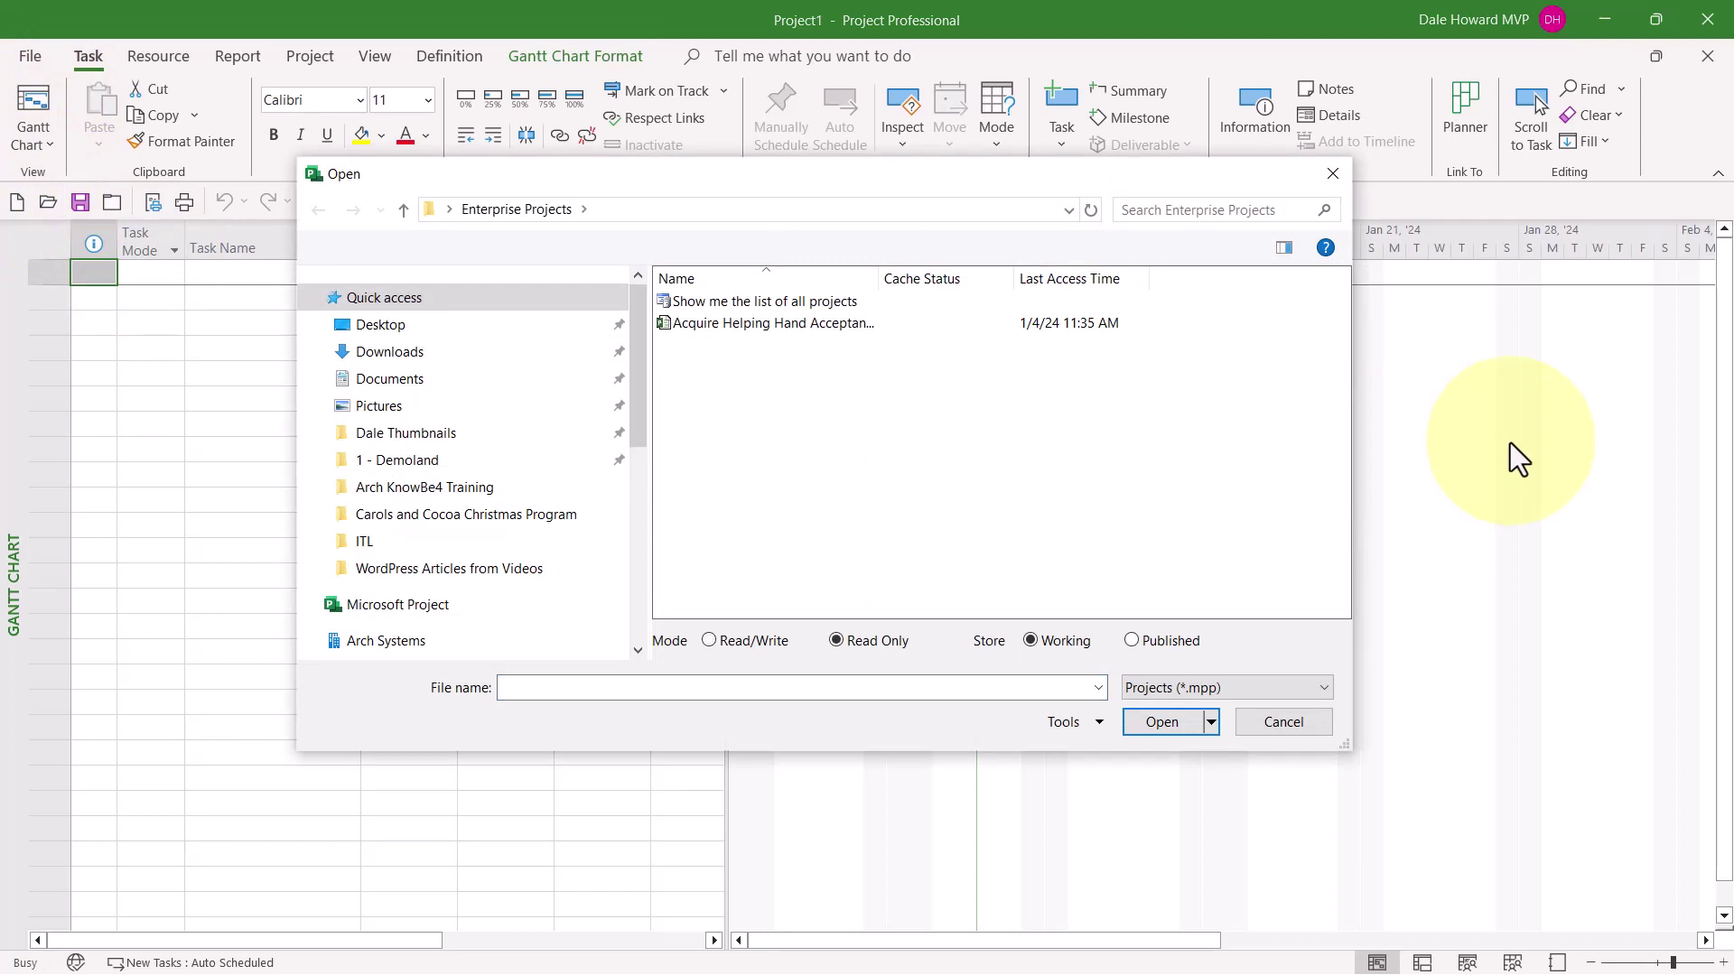
pyautogui.click(741, 320)
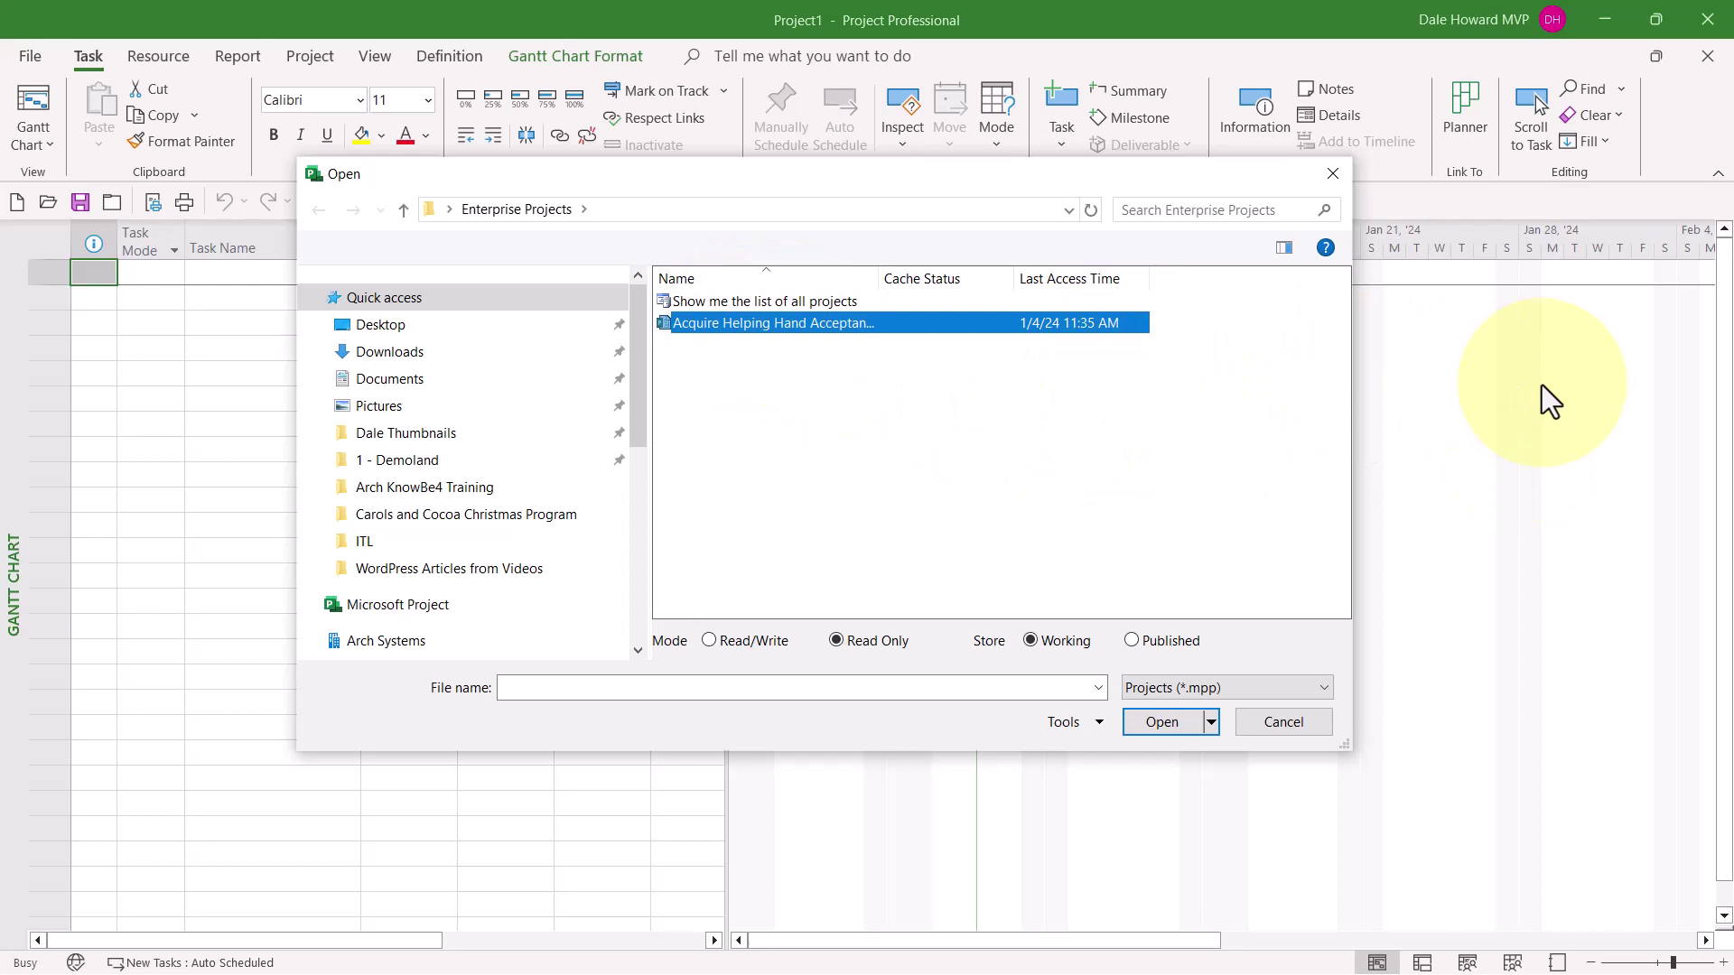
pyautogui.click(1174, 723)
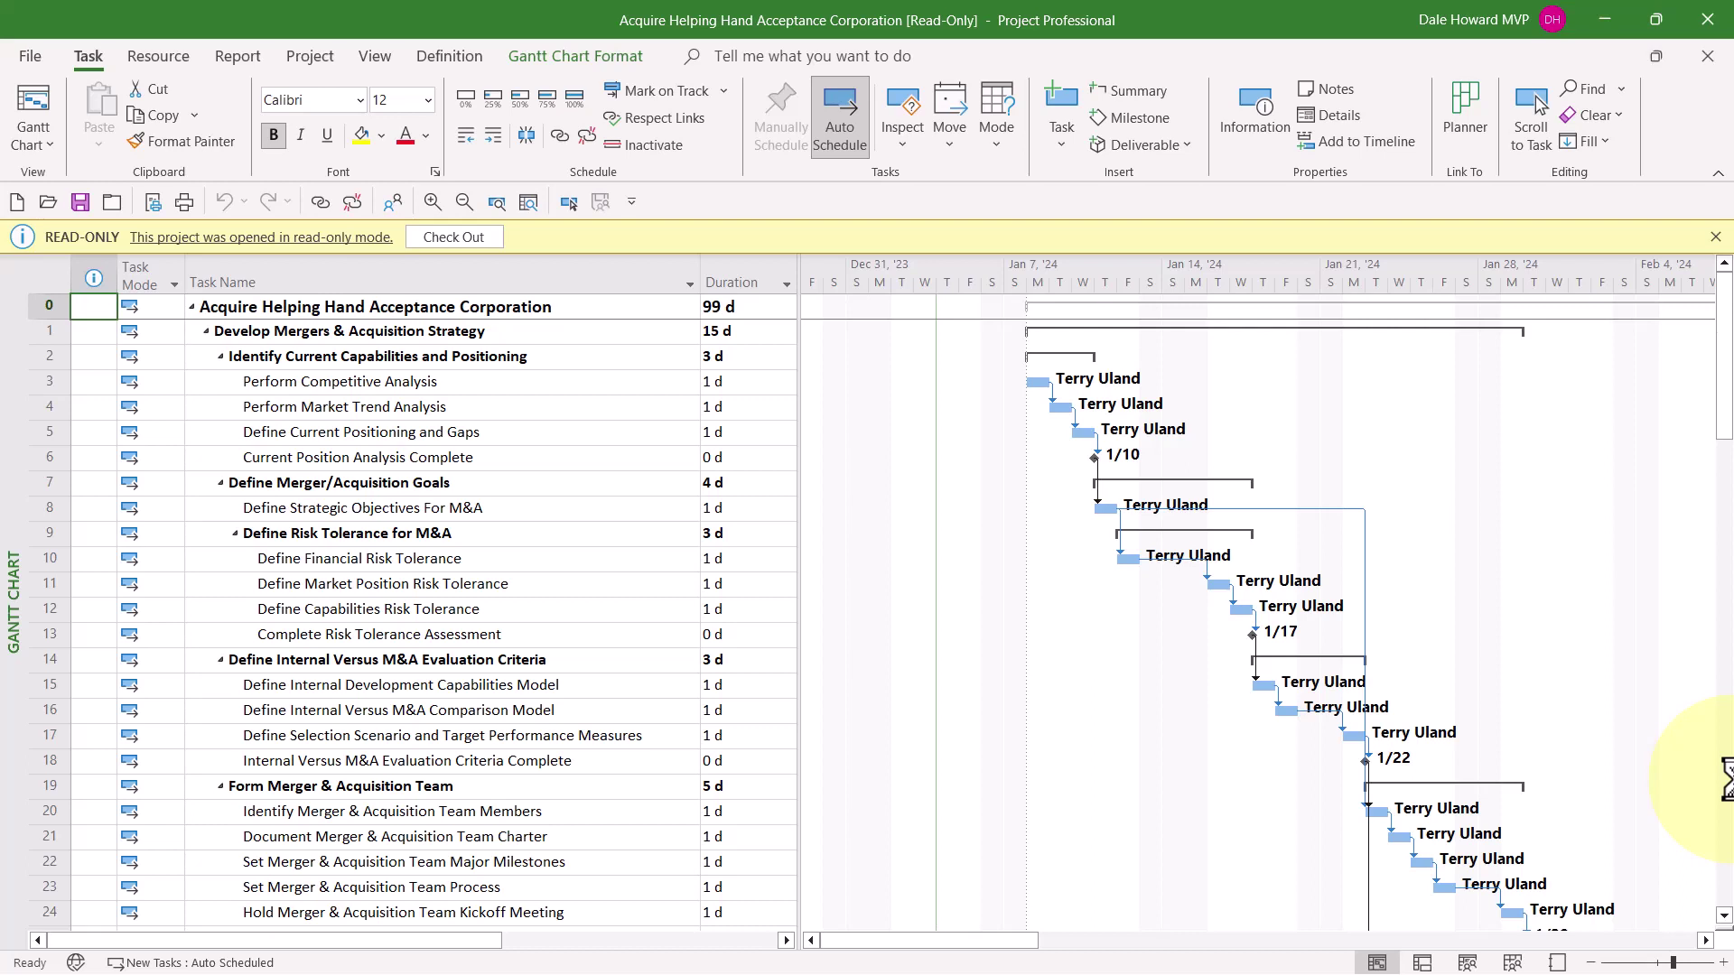
# Step: Attempt to check out the read-only project for editing
pyautogui.click(483, 242)
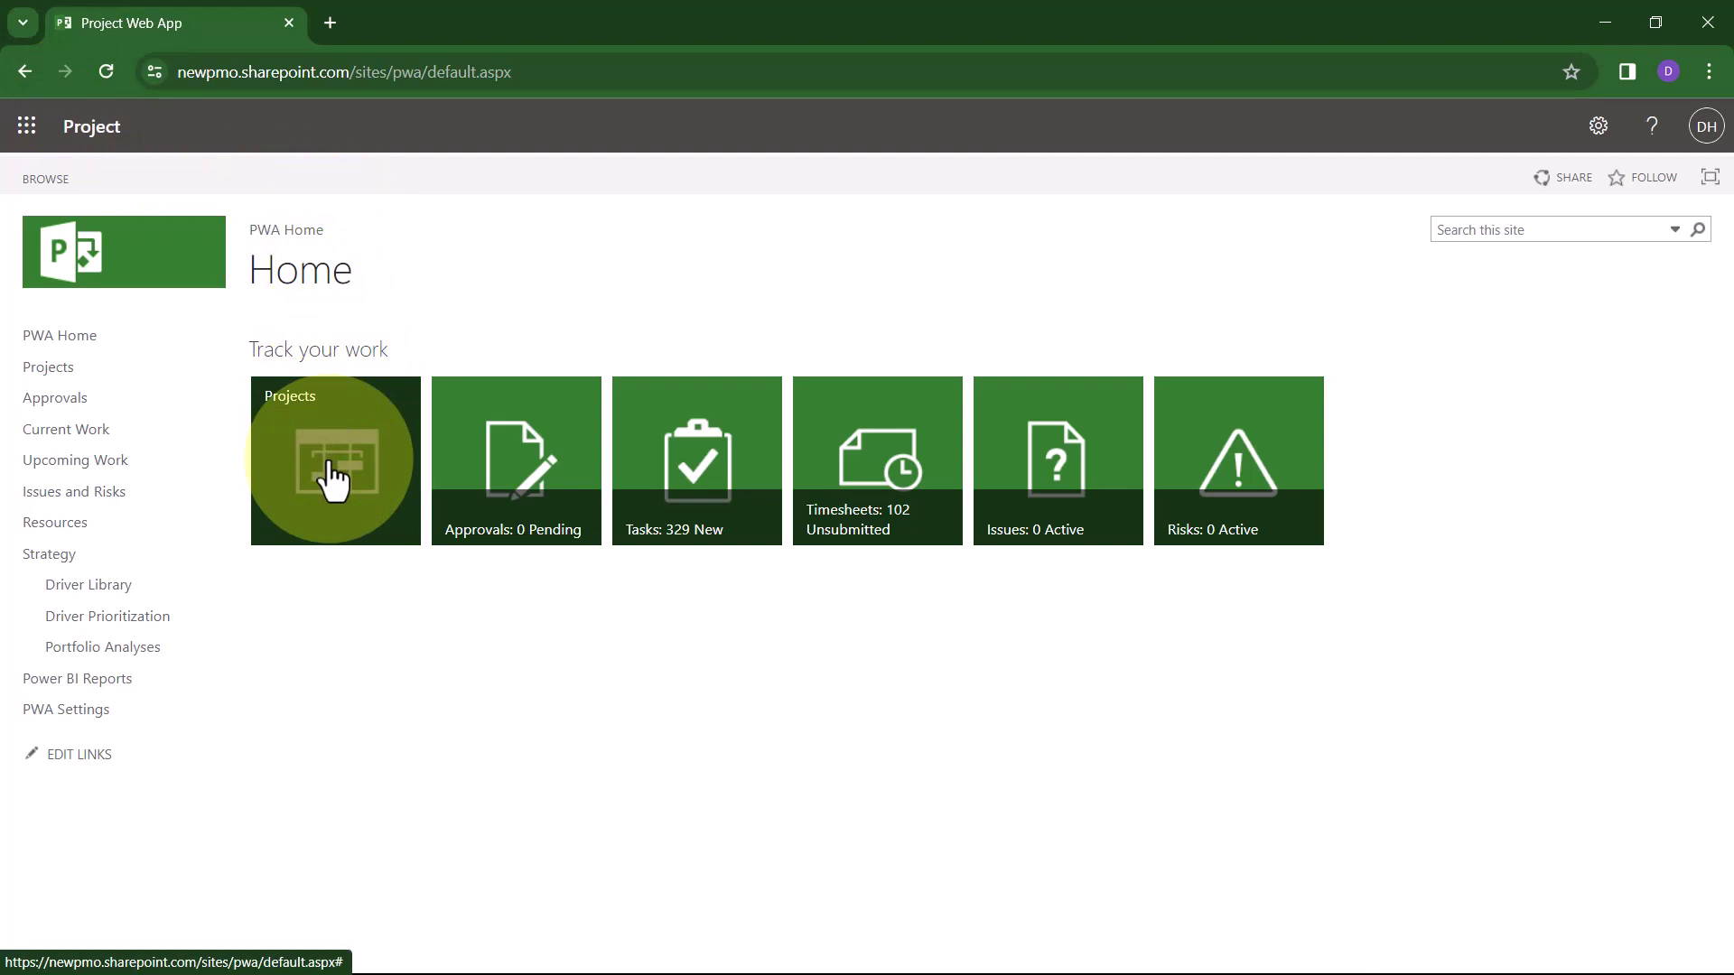
# Step: Go to Projects in Project Web App's Quick Launch
pyautogui.click(45, 373)
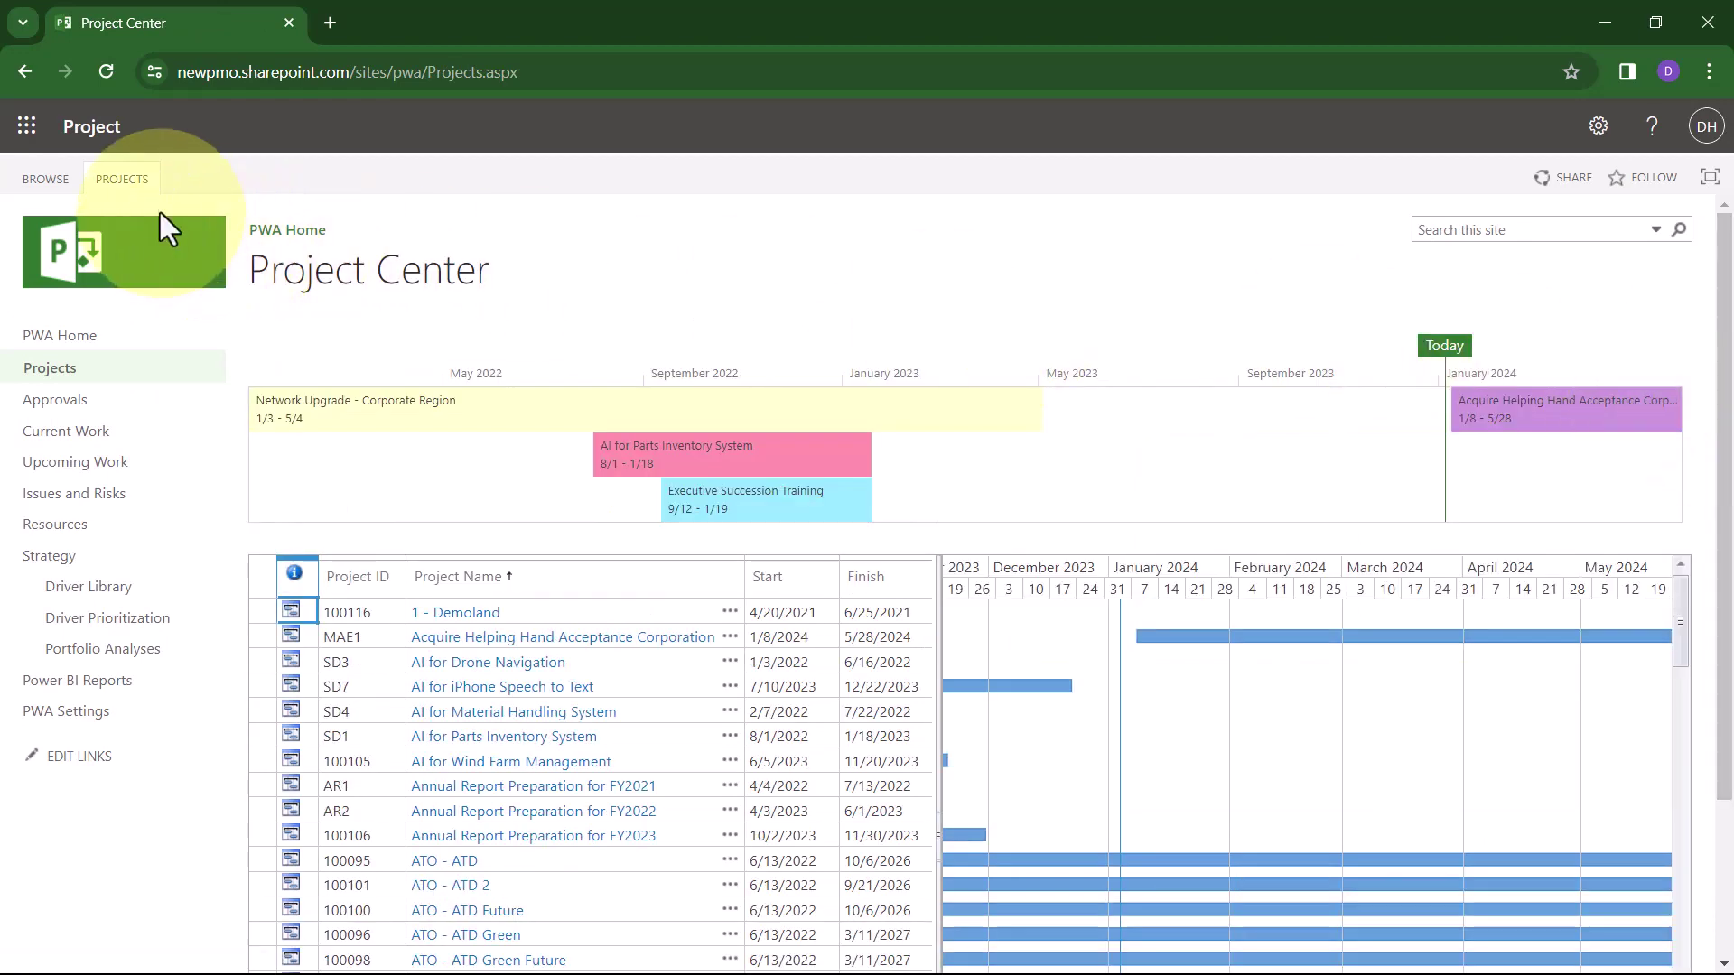
# Step: Use the PROJECTS ribbon's Check in My Projects command to reach the force check-in page
pyautogui.click(119, 179)
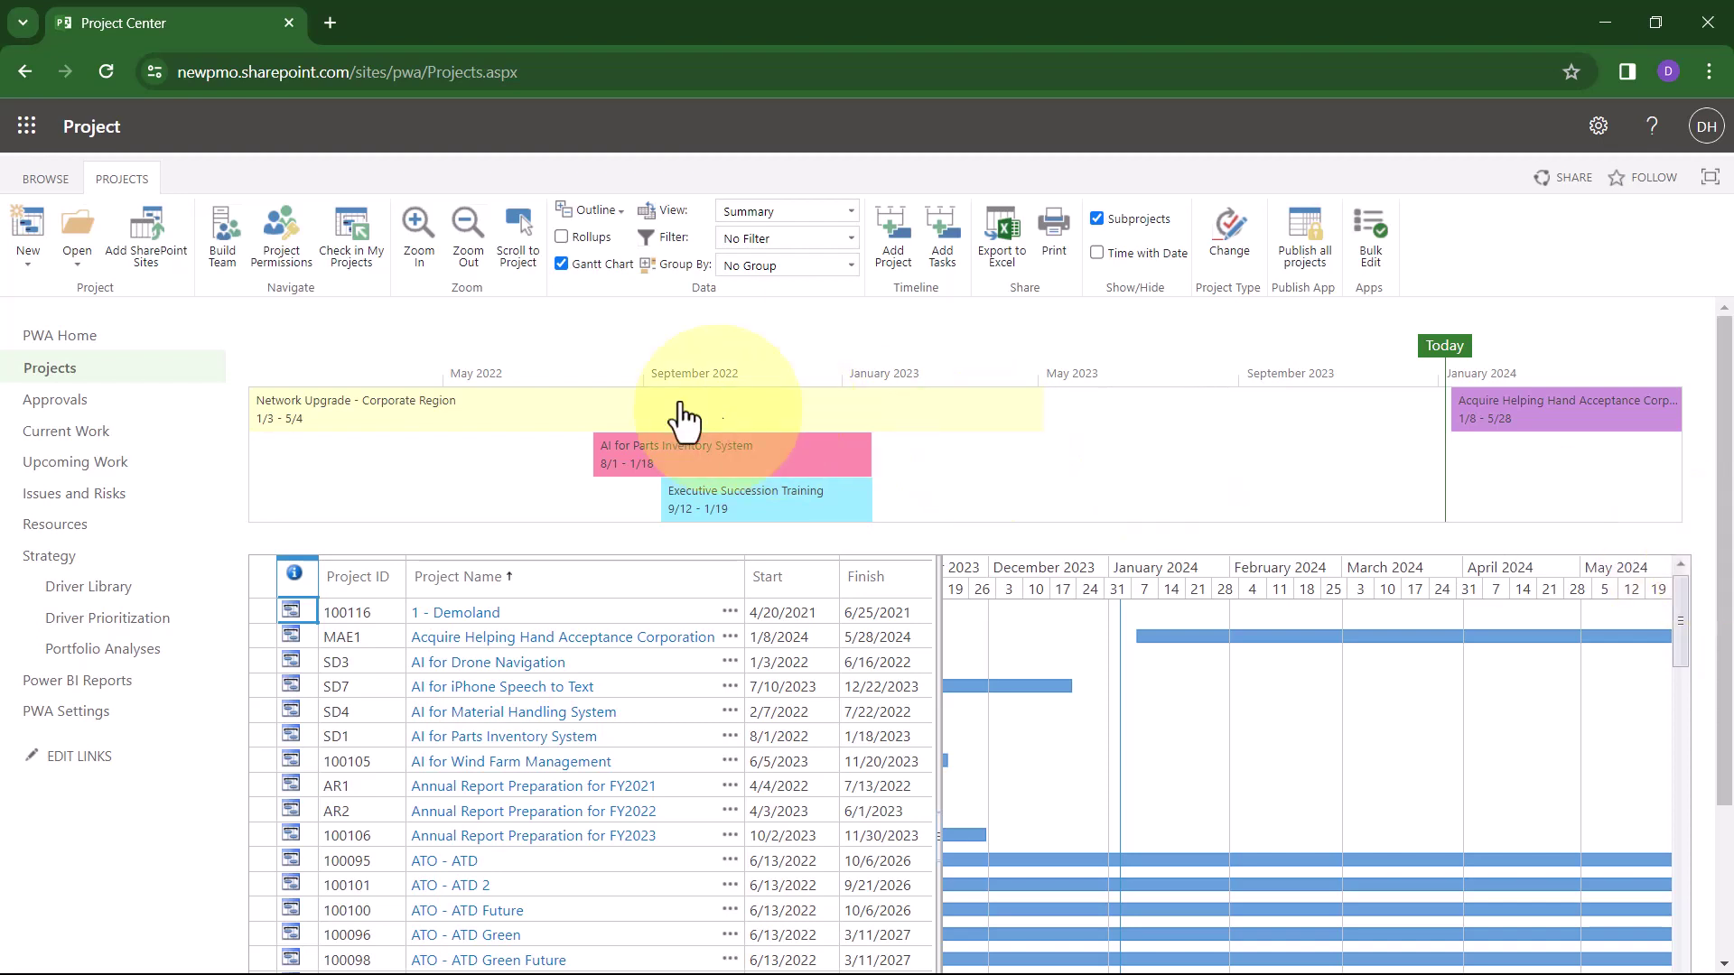
pyautogui.click(362, 232)
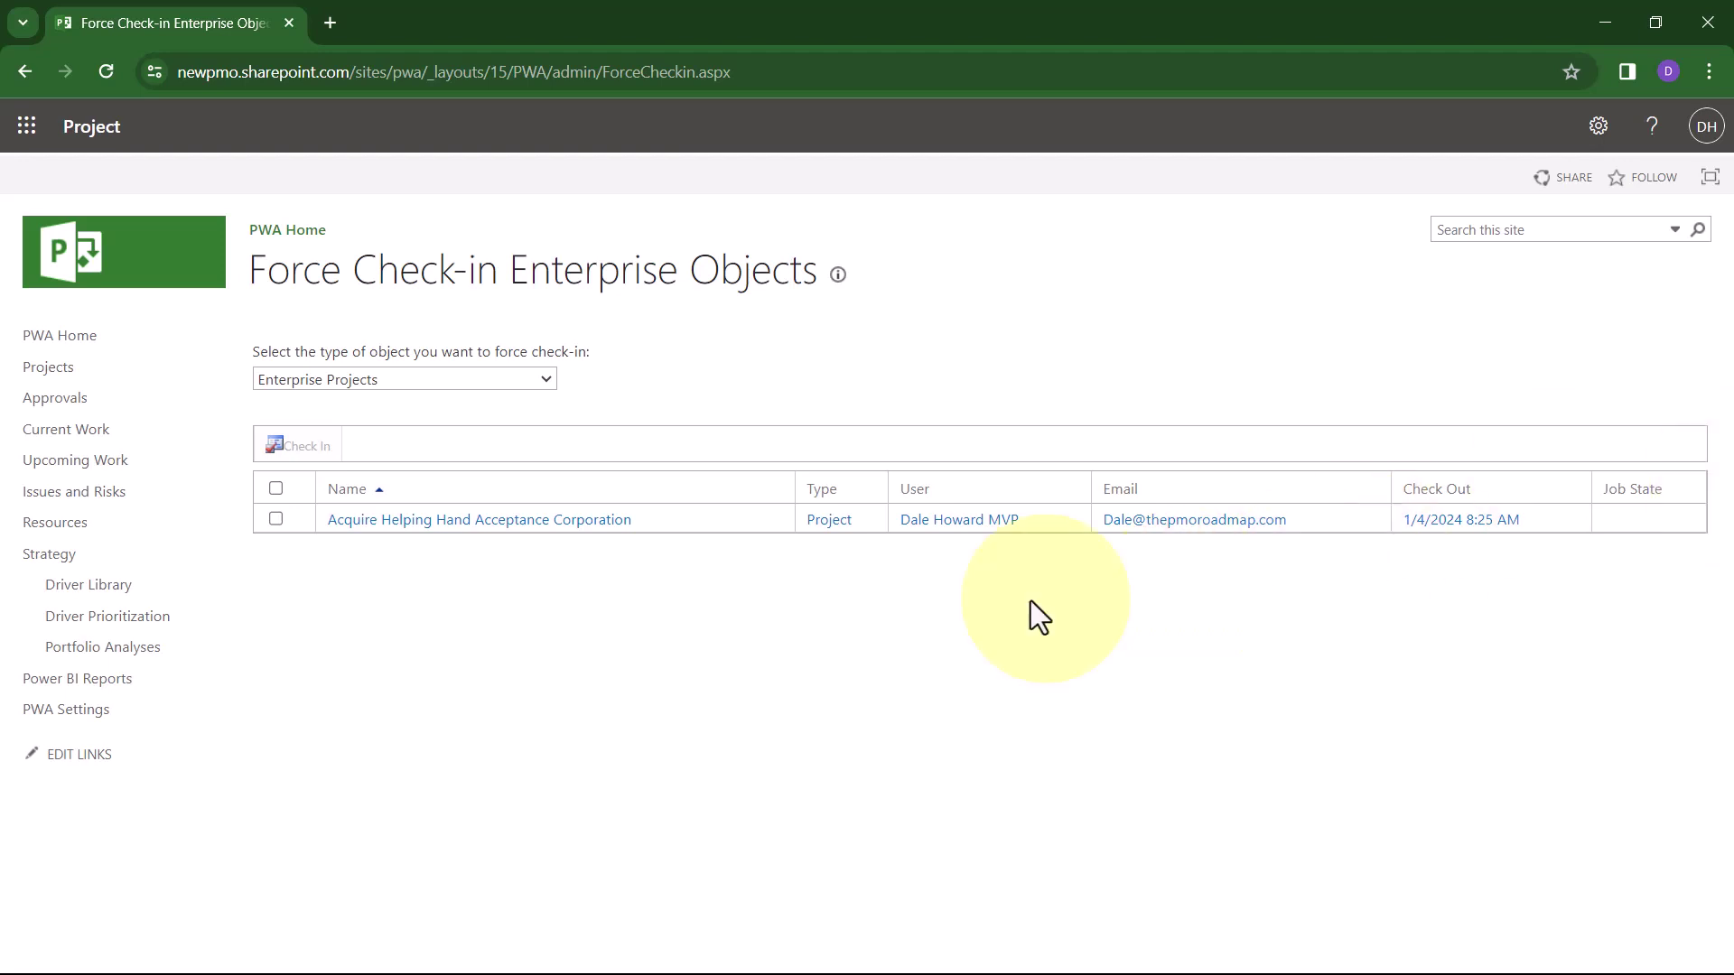
# Step: Force check-in the selected Acquire Helping Hand Acceptance Corporation project, confirming the prompt
pyautogui.click(275, 519)
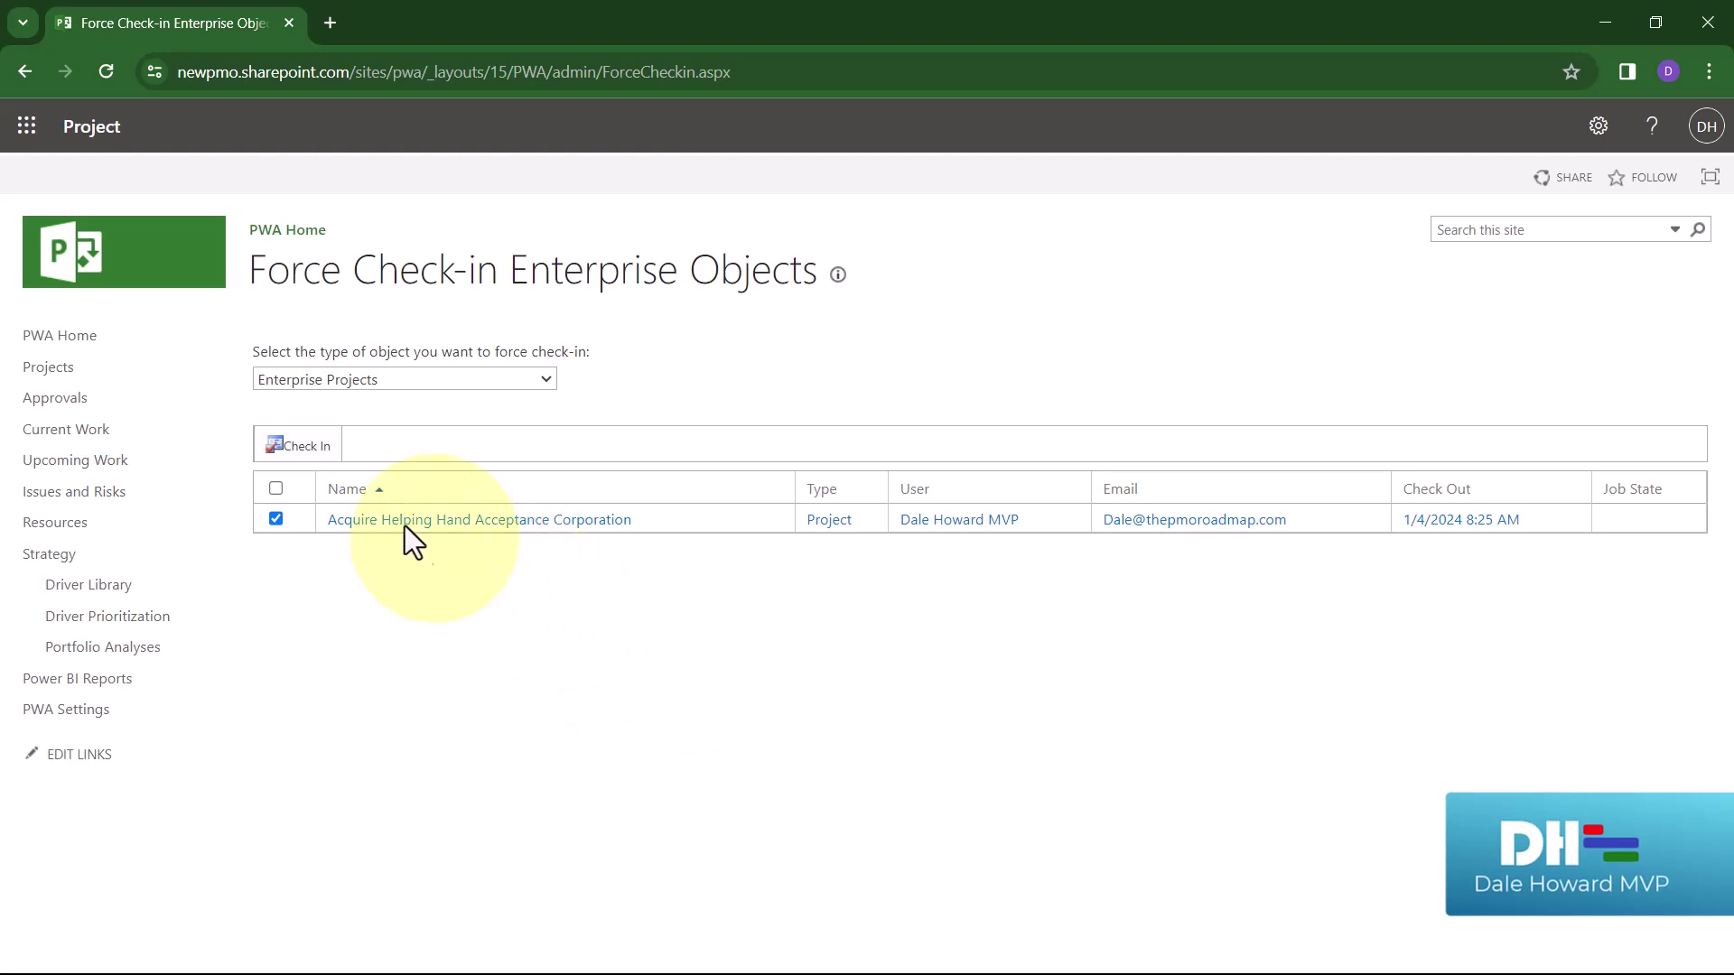
pyautogui.click(308, 453)
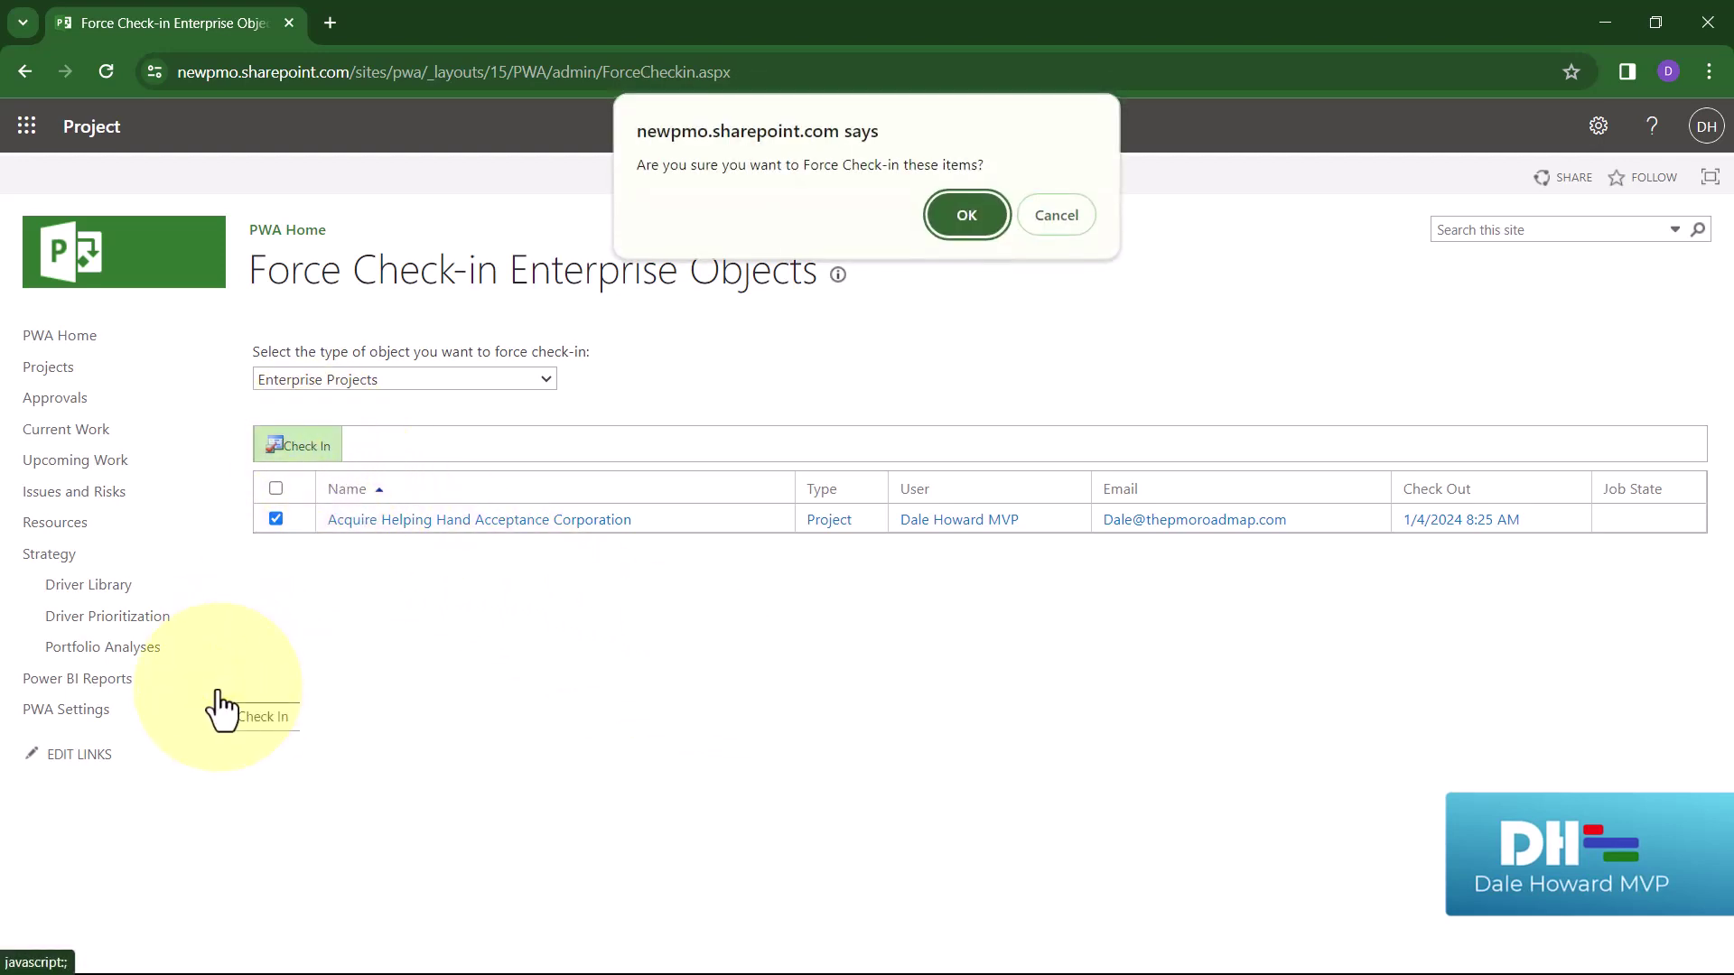
pyautogui.click(965, 214)
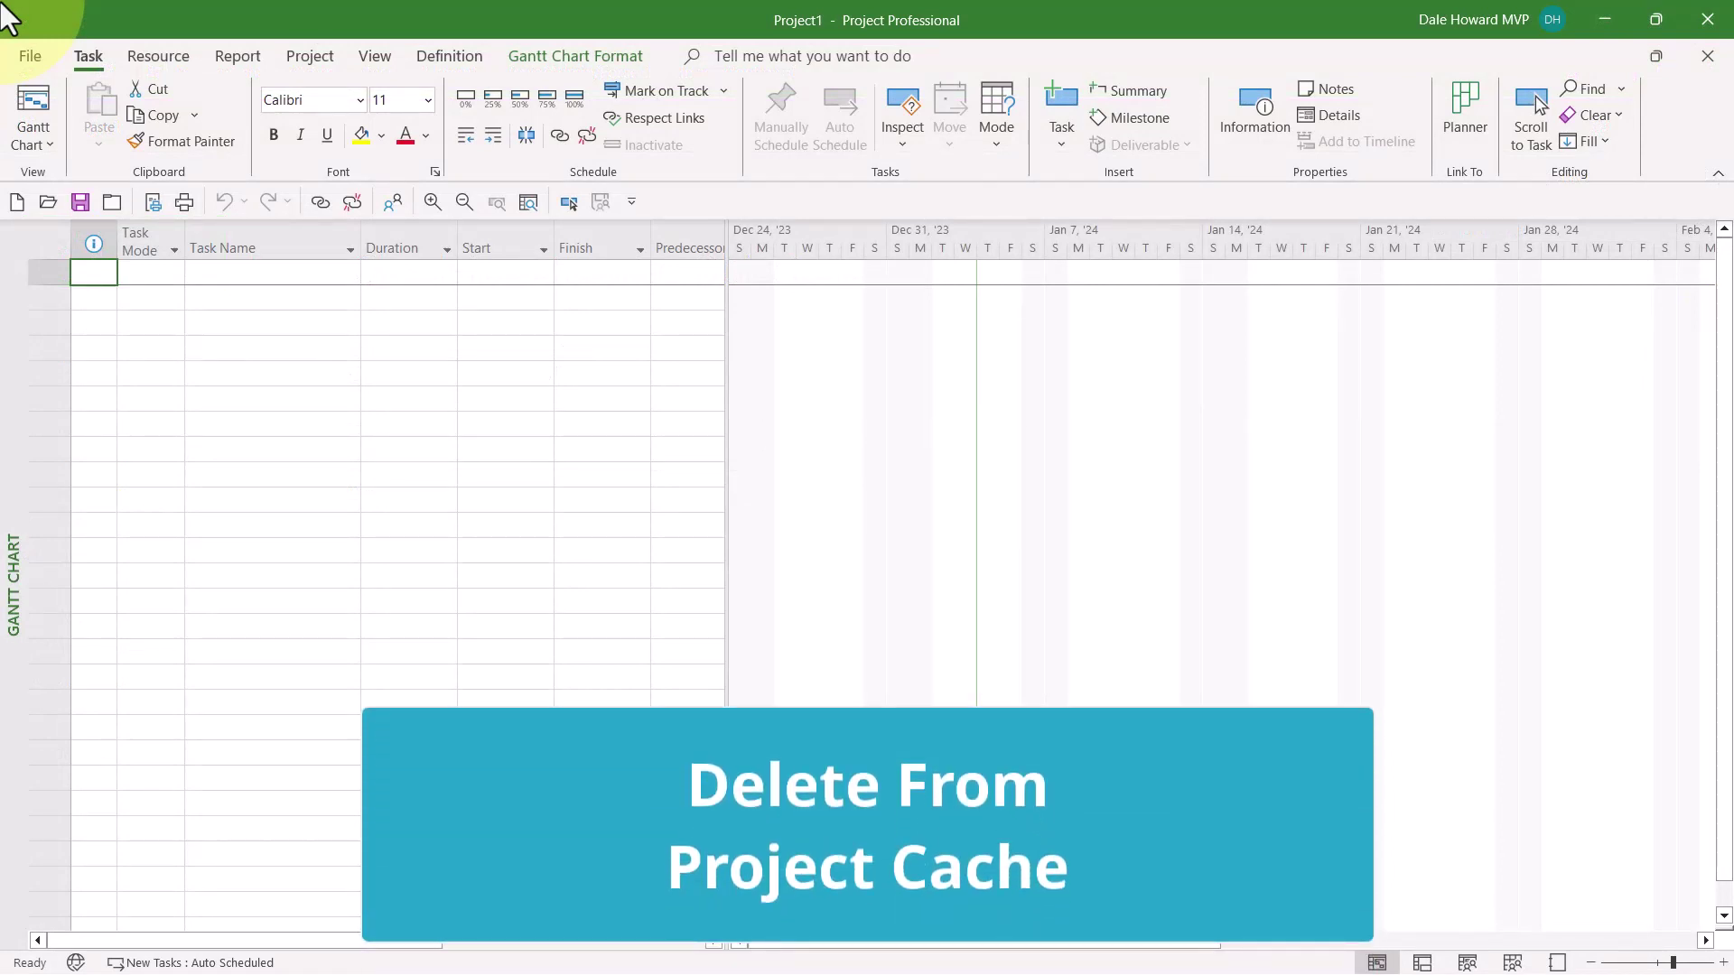
# Step: Open Clean Up Cache from the Save page of Project Options
pyautogui.click(31, 66)
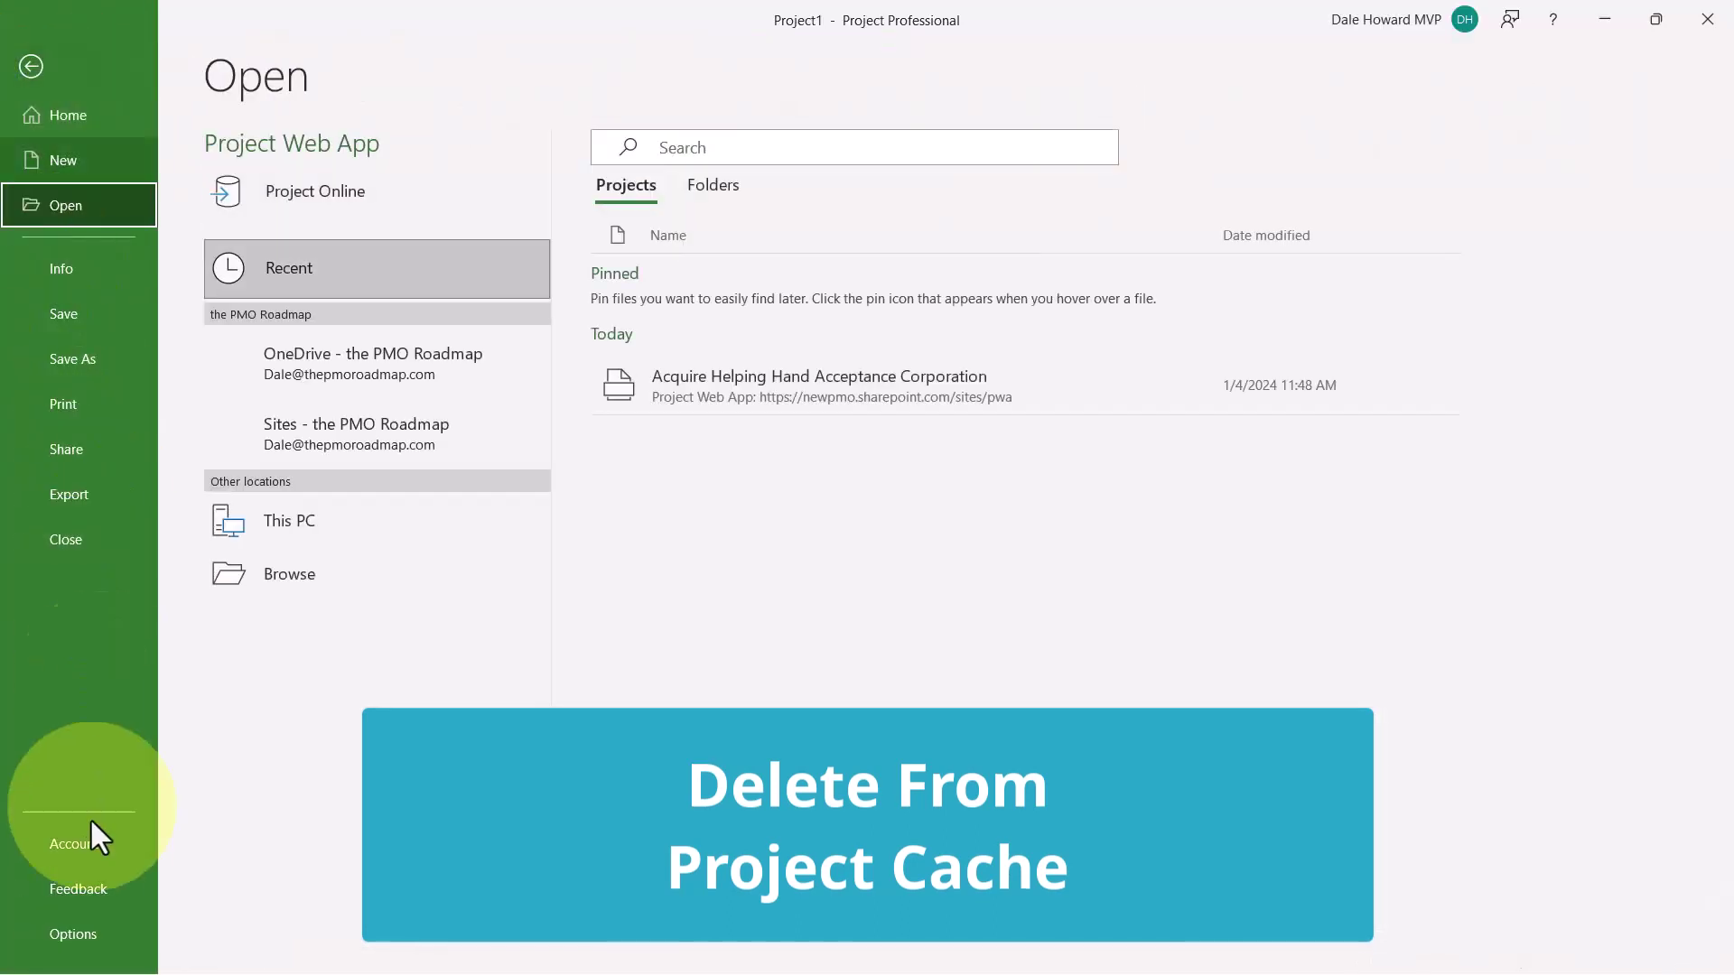
pyautogui.click(62, 932)
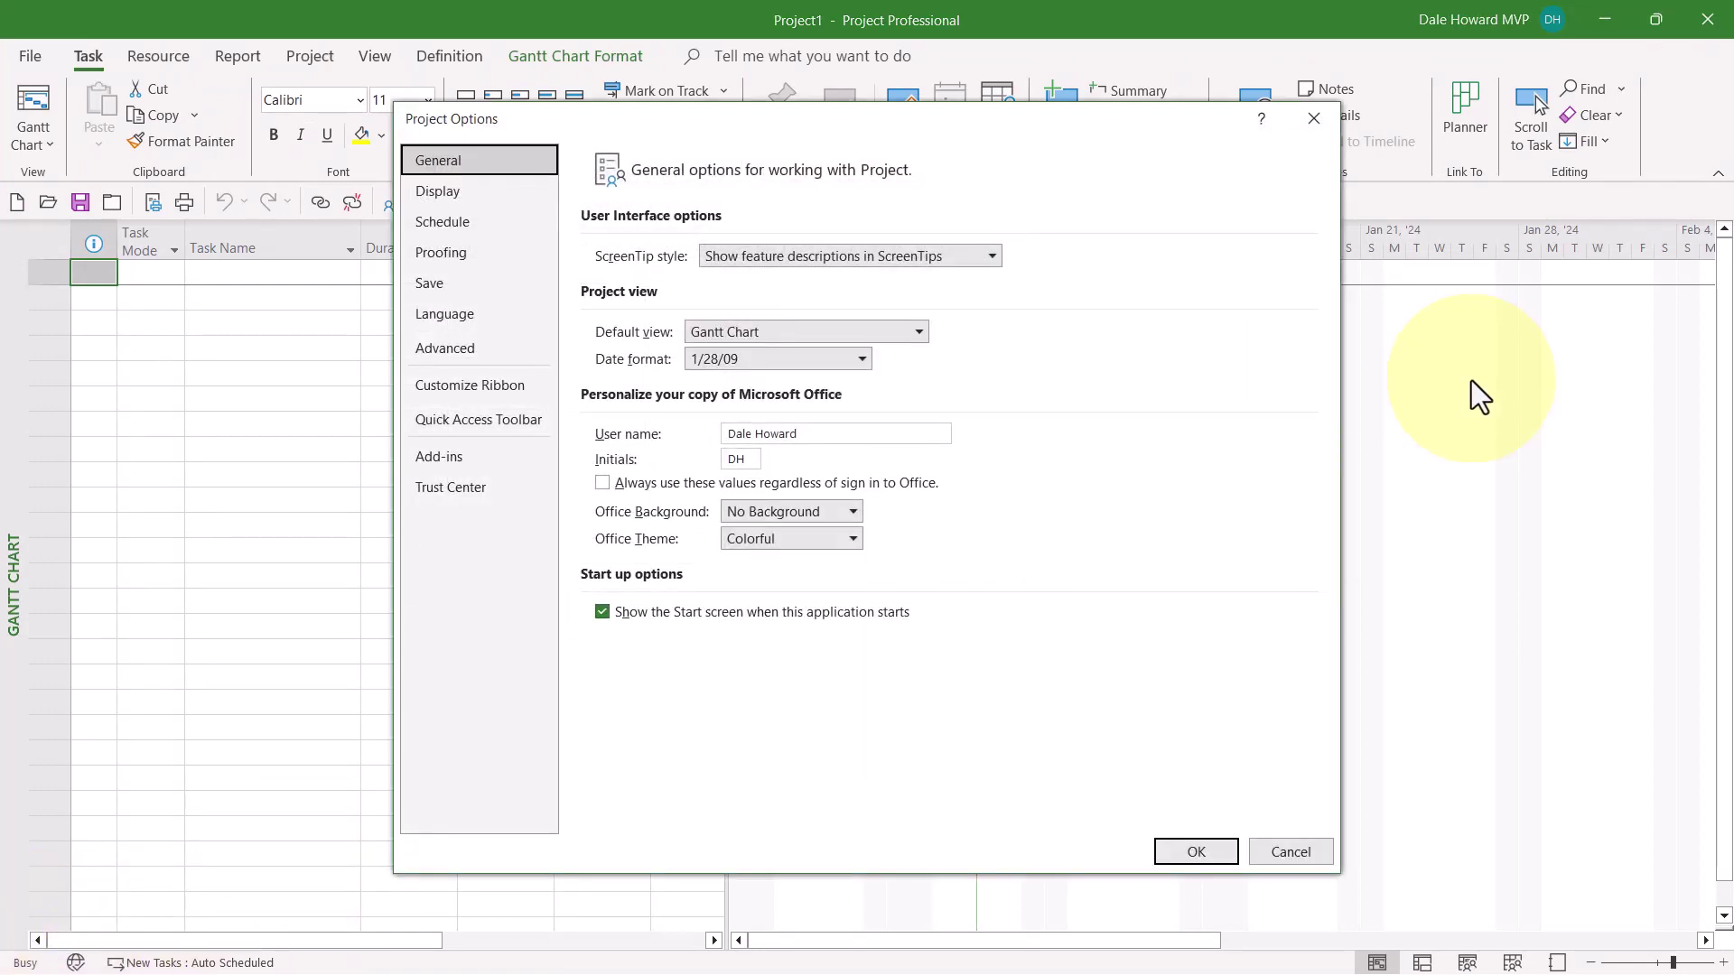
pyautogui.click(446, 283)
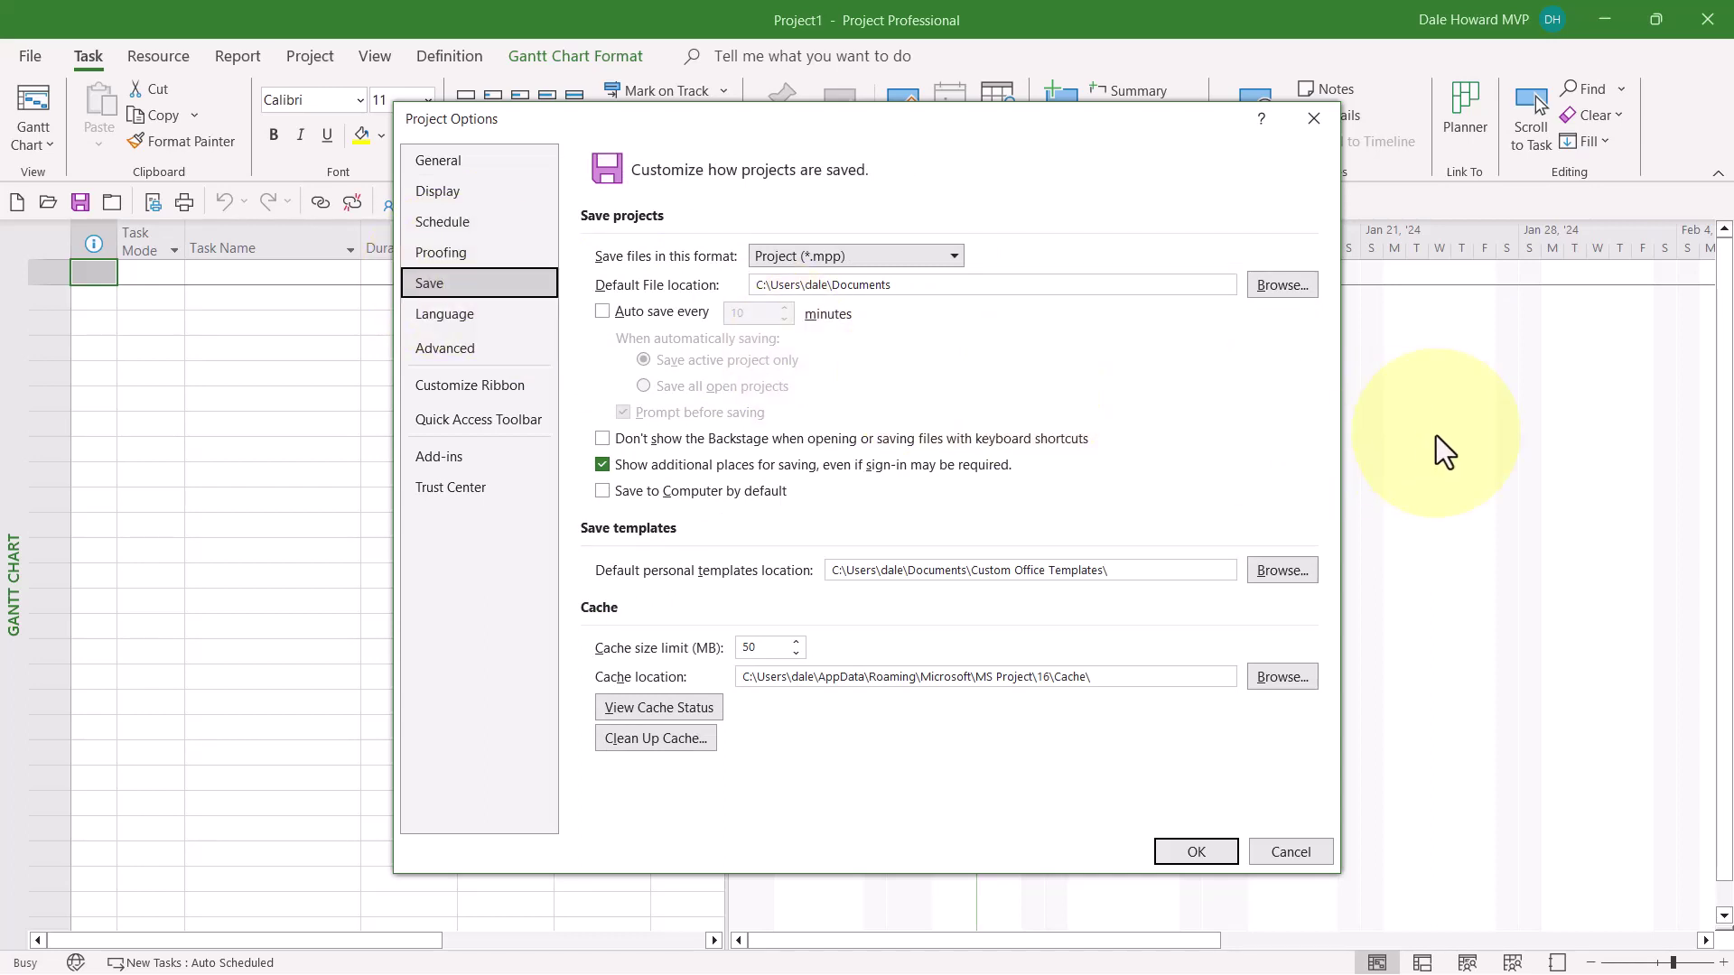
pyautogui.click(664, 743)
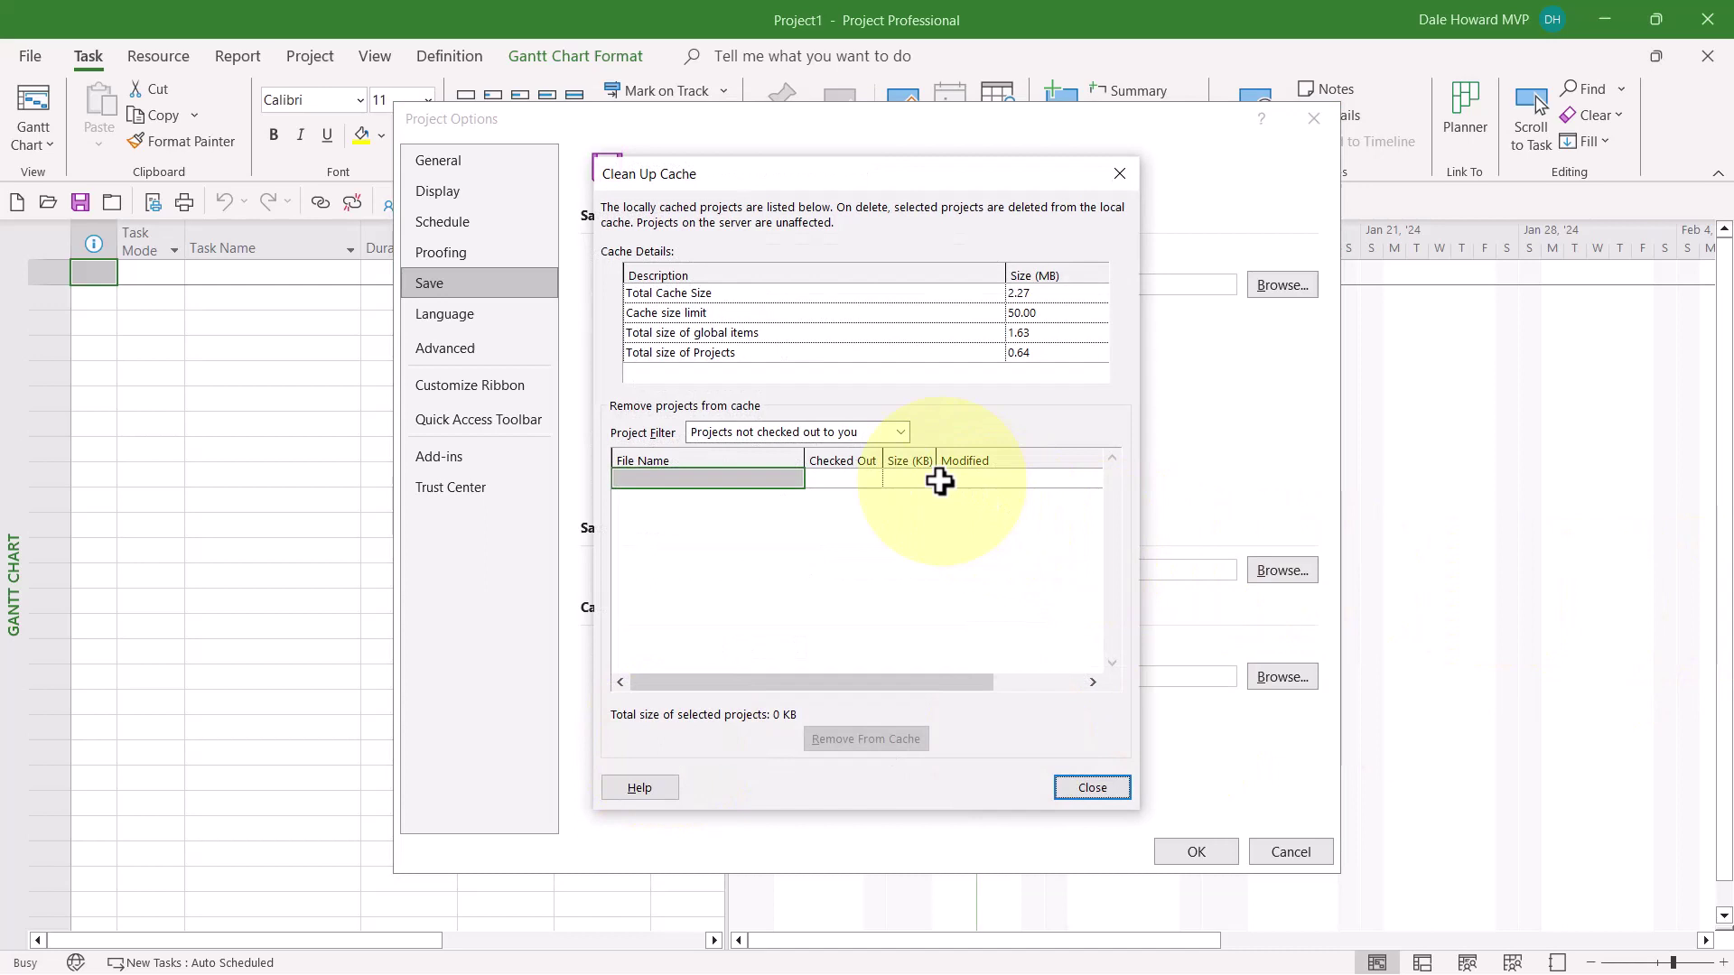
# Step: Filter to projects checked out to you and remove Acquire Helping Hand Acceptance Corporation from cache
pyautogui.click(902, 431)
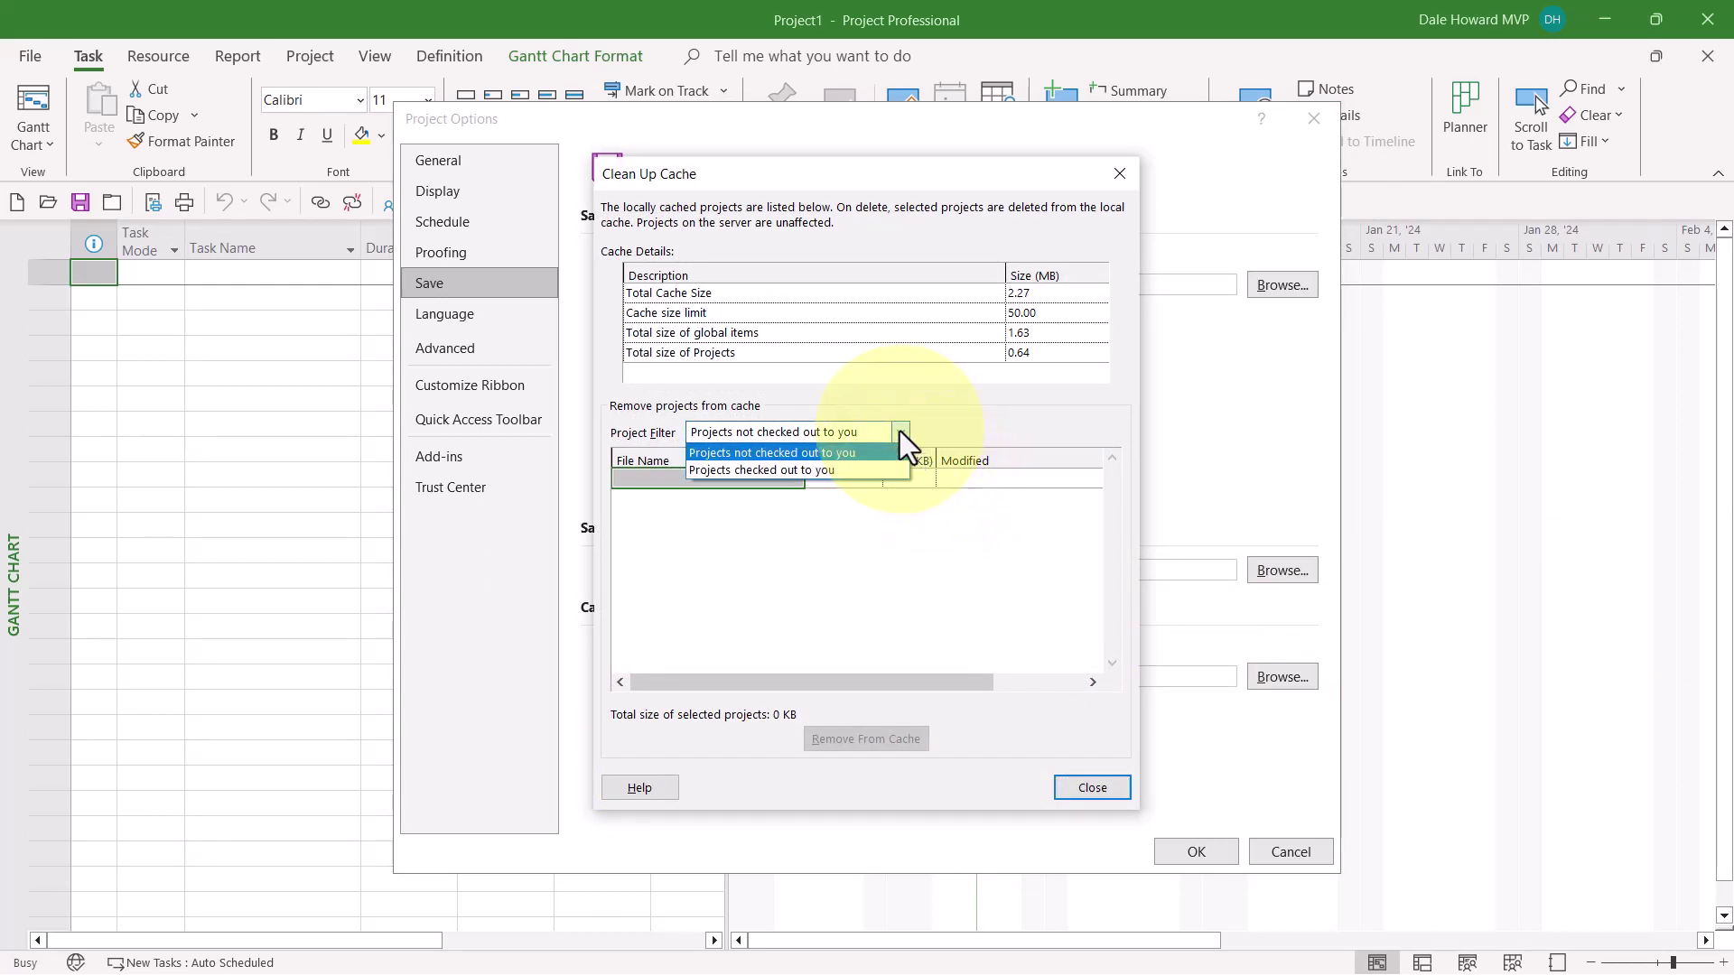
pyautogui.click(818, 470)
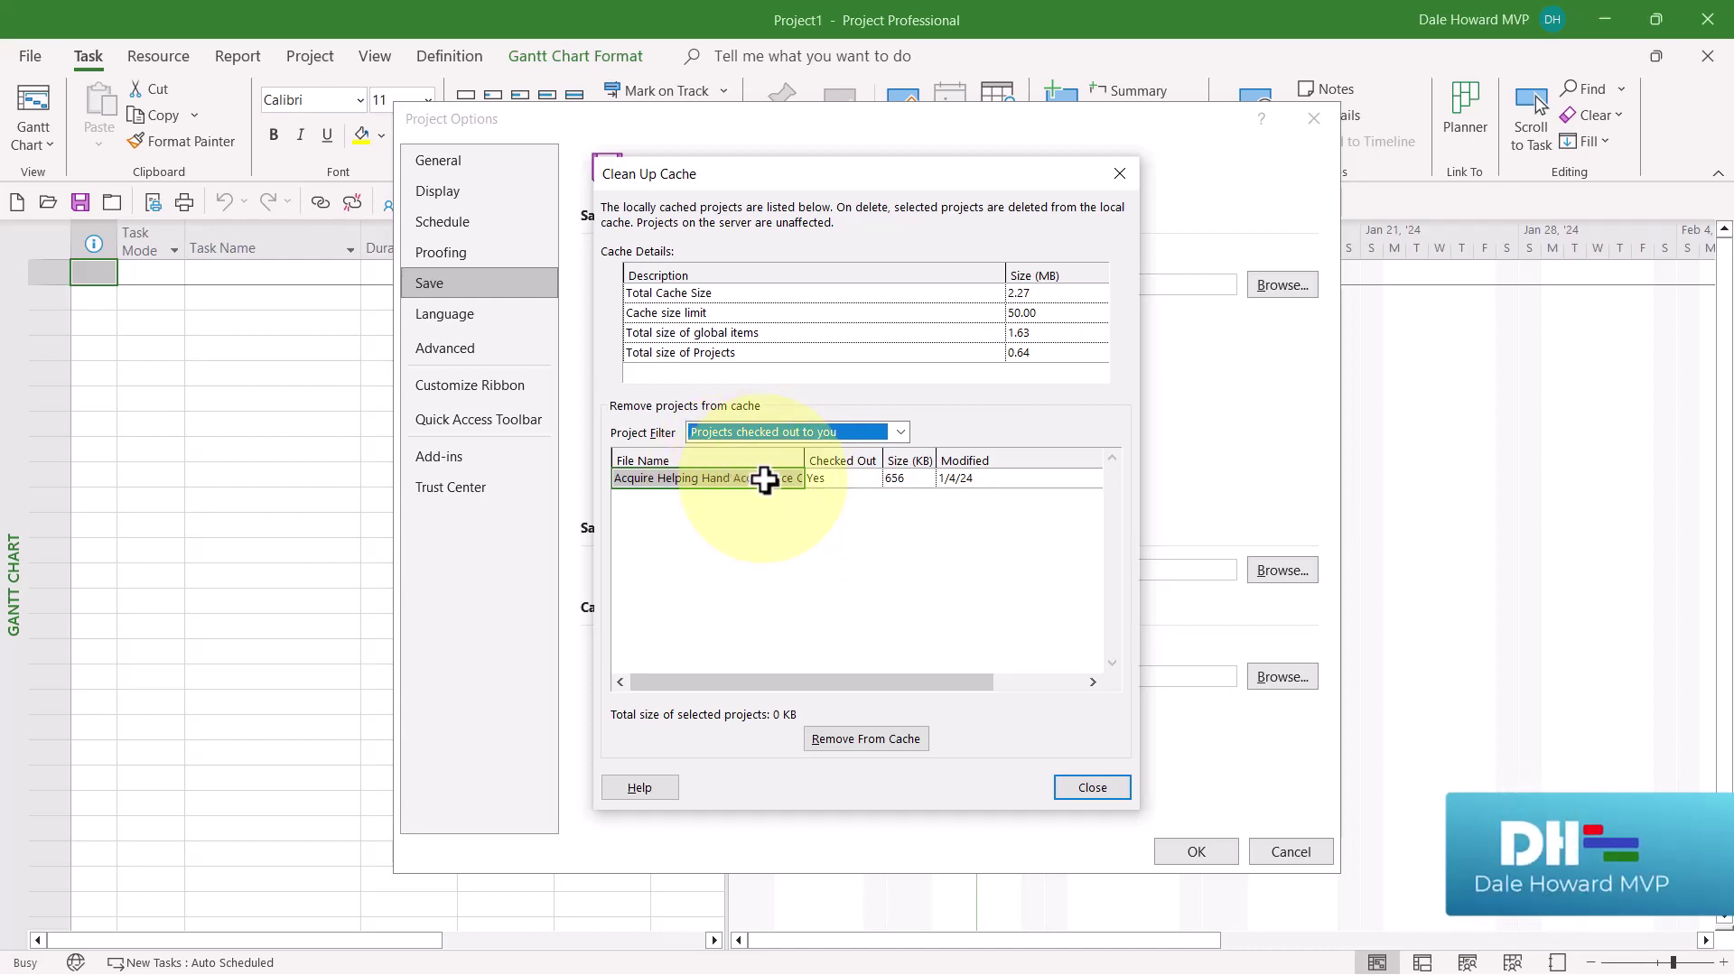
pyautogui.click(863, 742)
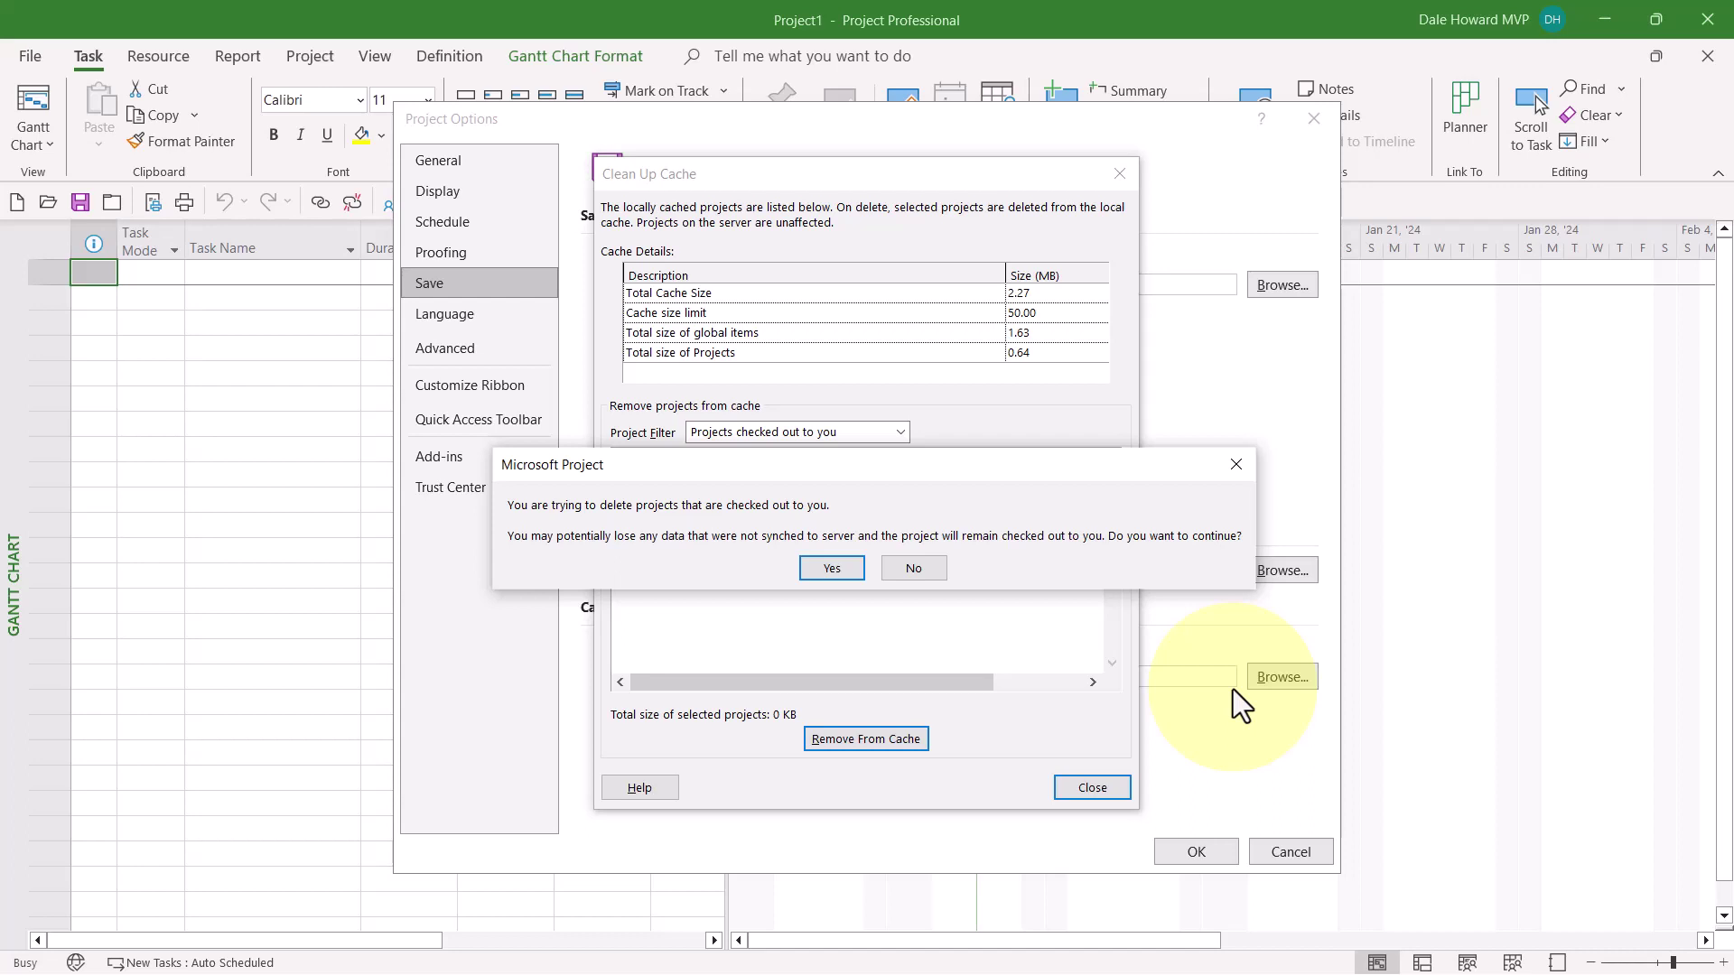
pyautogui.click(830, 570)
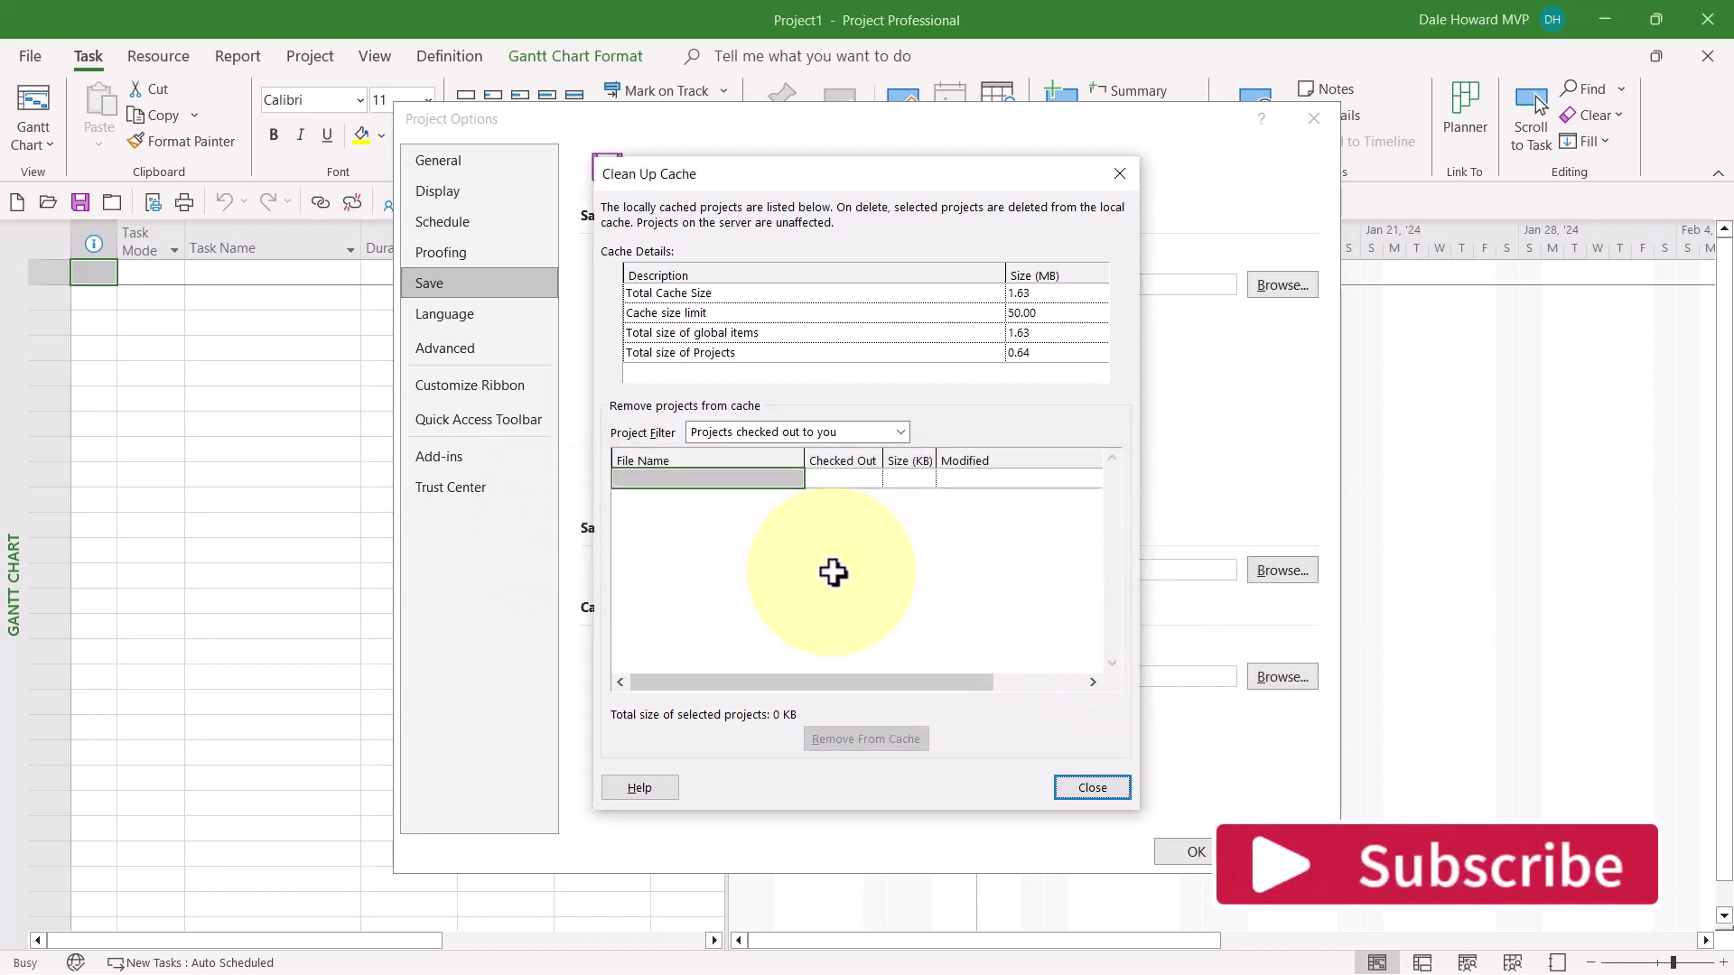
# Step: Close Clean Up Cache and Project Options, then exit Project Professional
pyautogui.click(1091, 787)
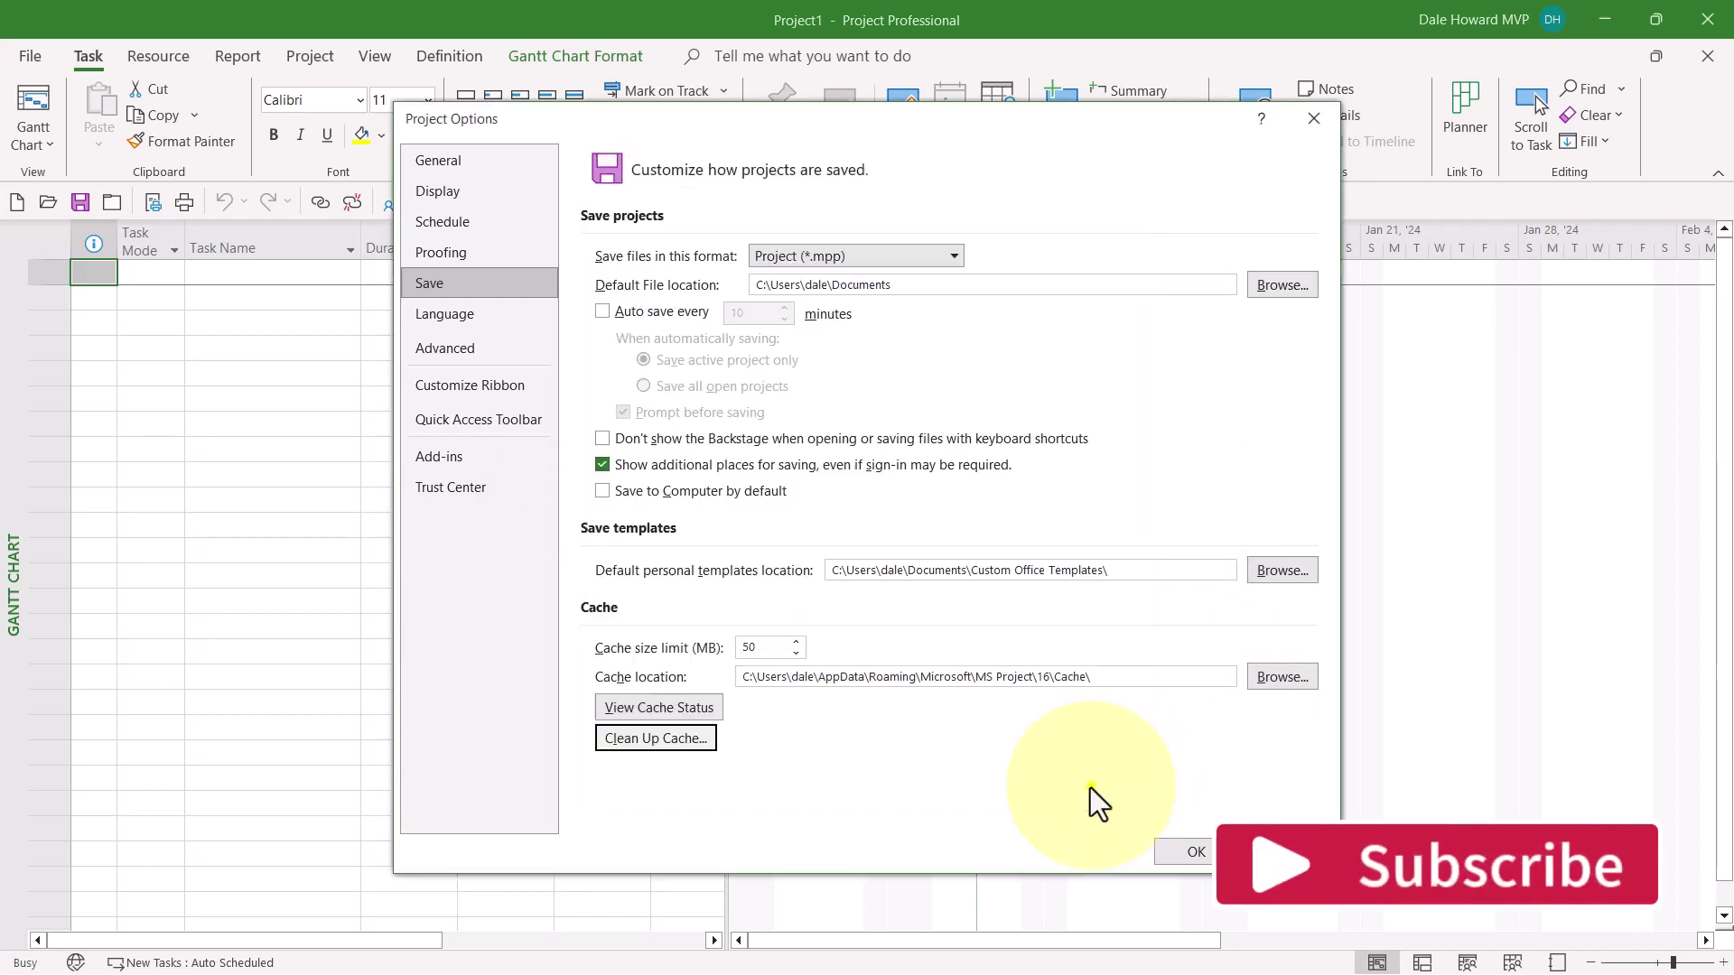
pyautogui.click(1194, 848)
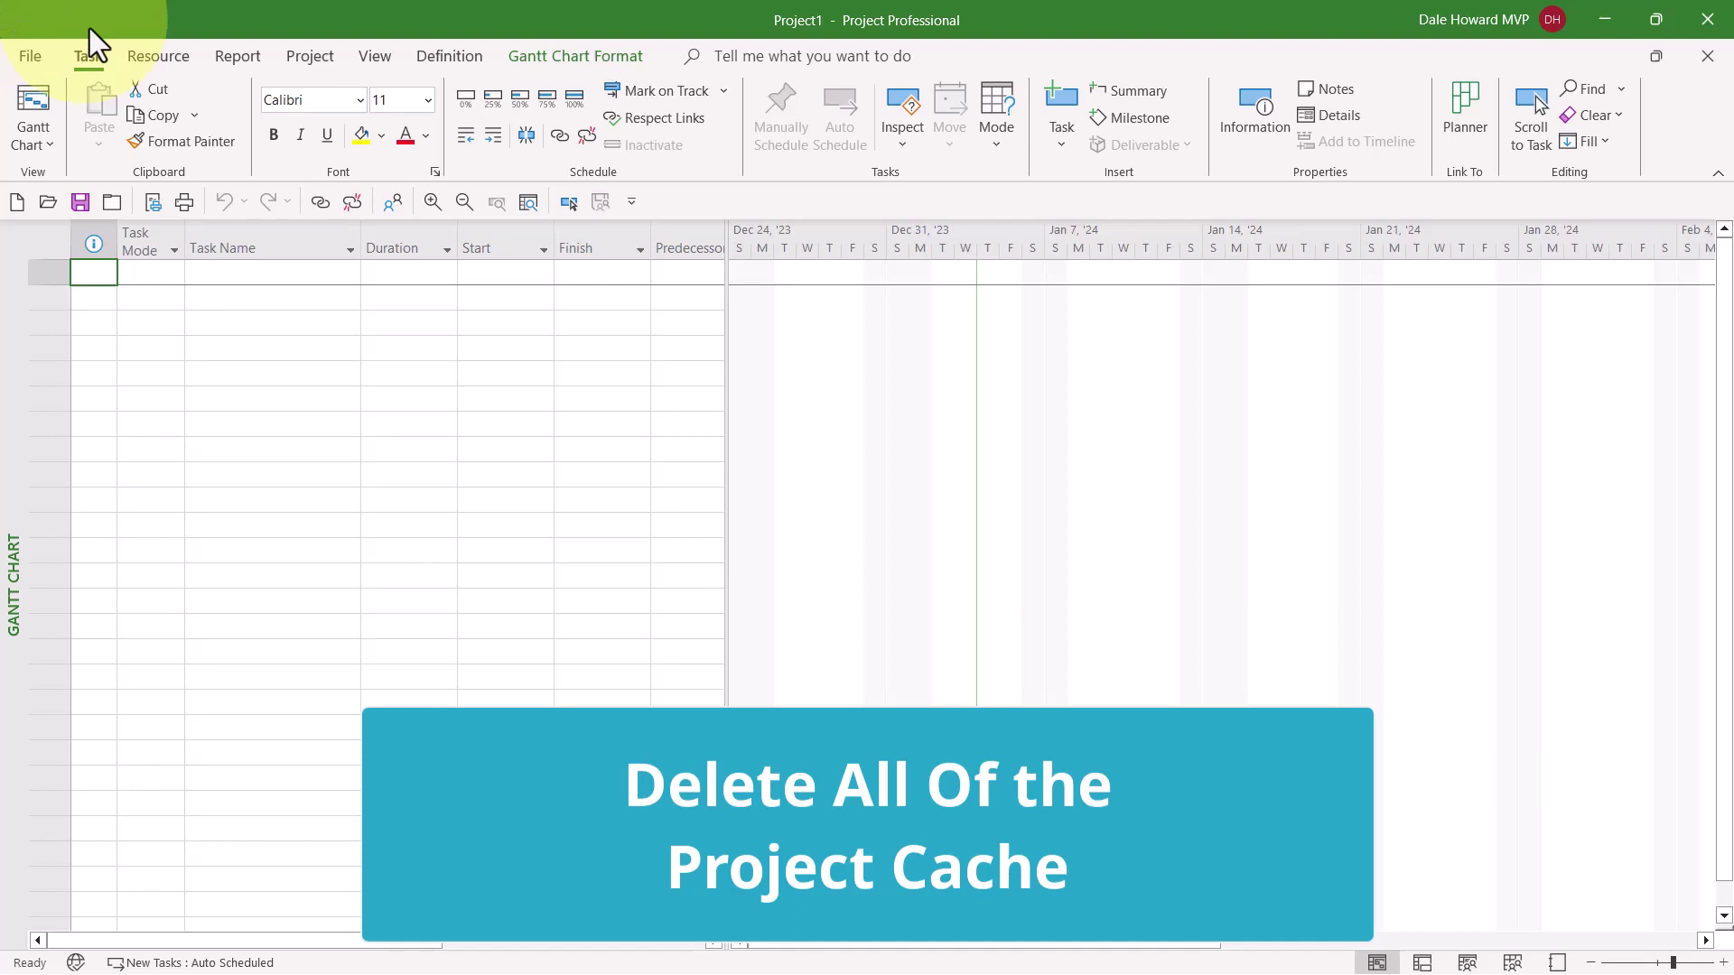
pyautogui.click(1710, 31)
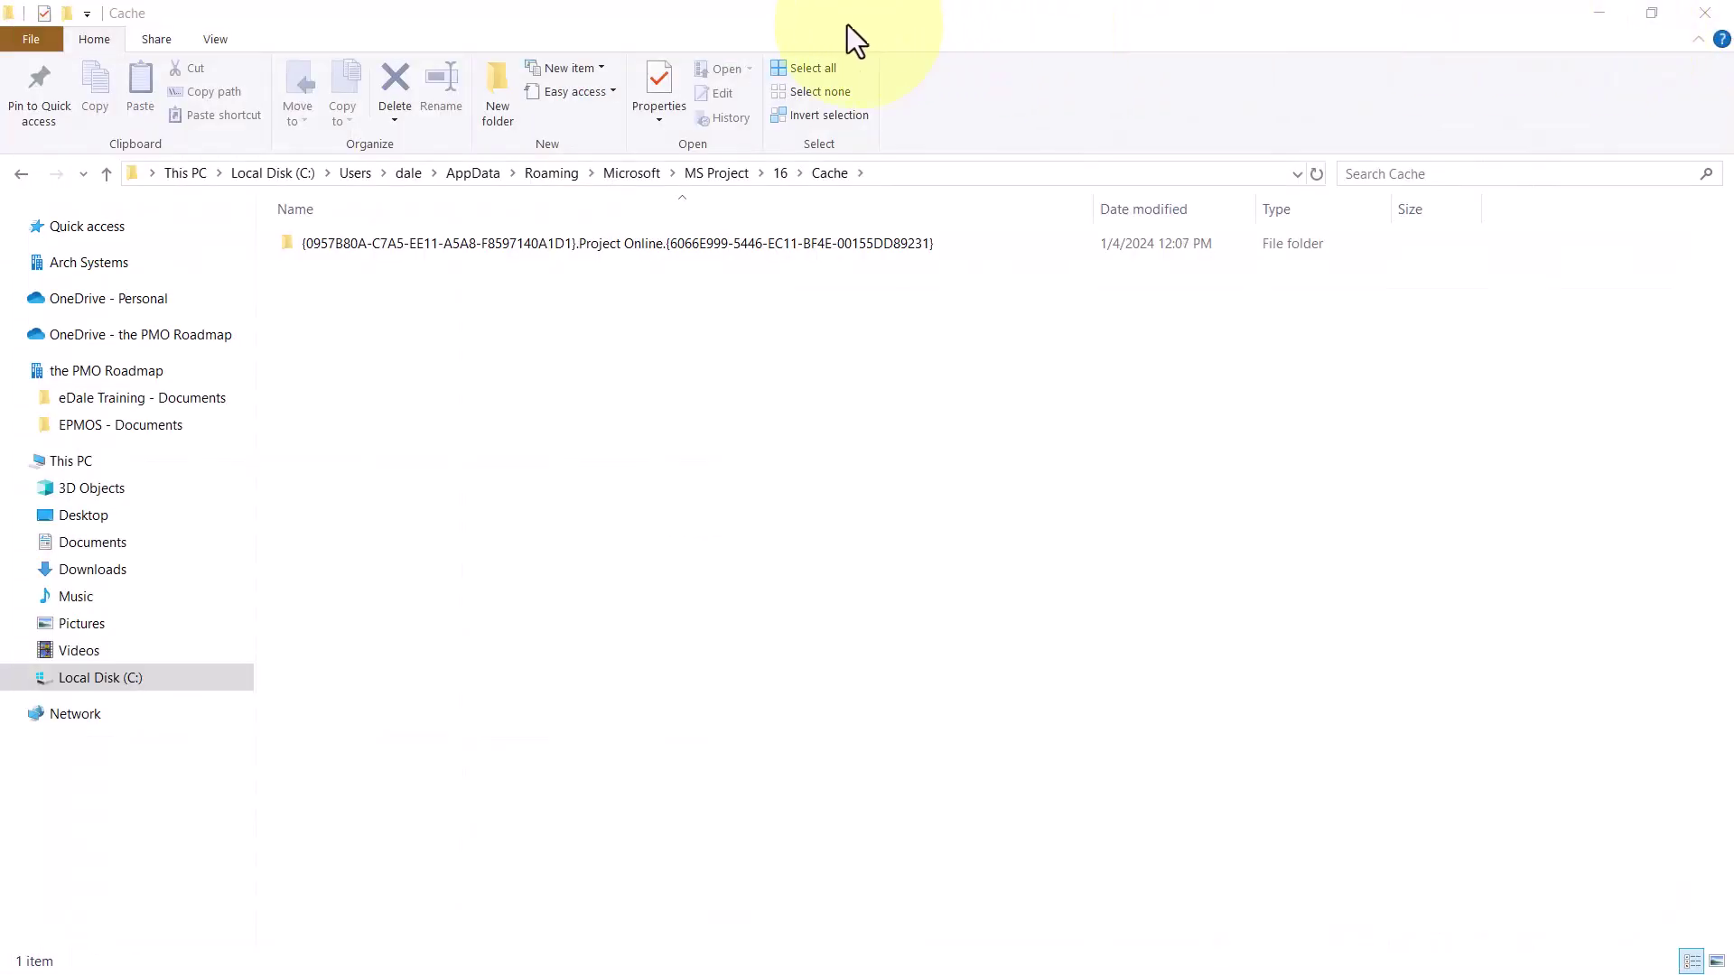
# Step: Show the View options of the Cache folder window
pyautogui.click(208, 44)
pyautogui.click(209, 43)
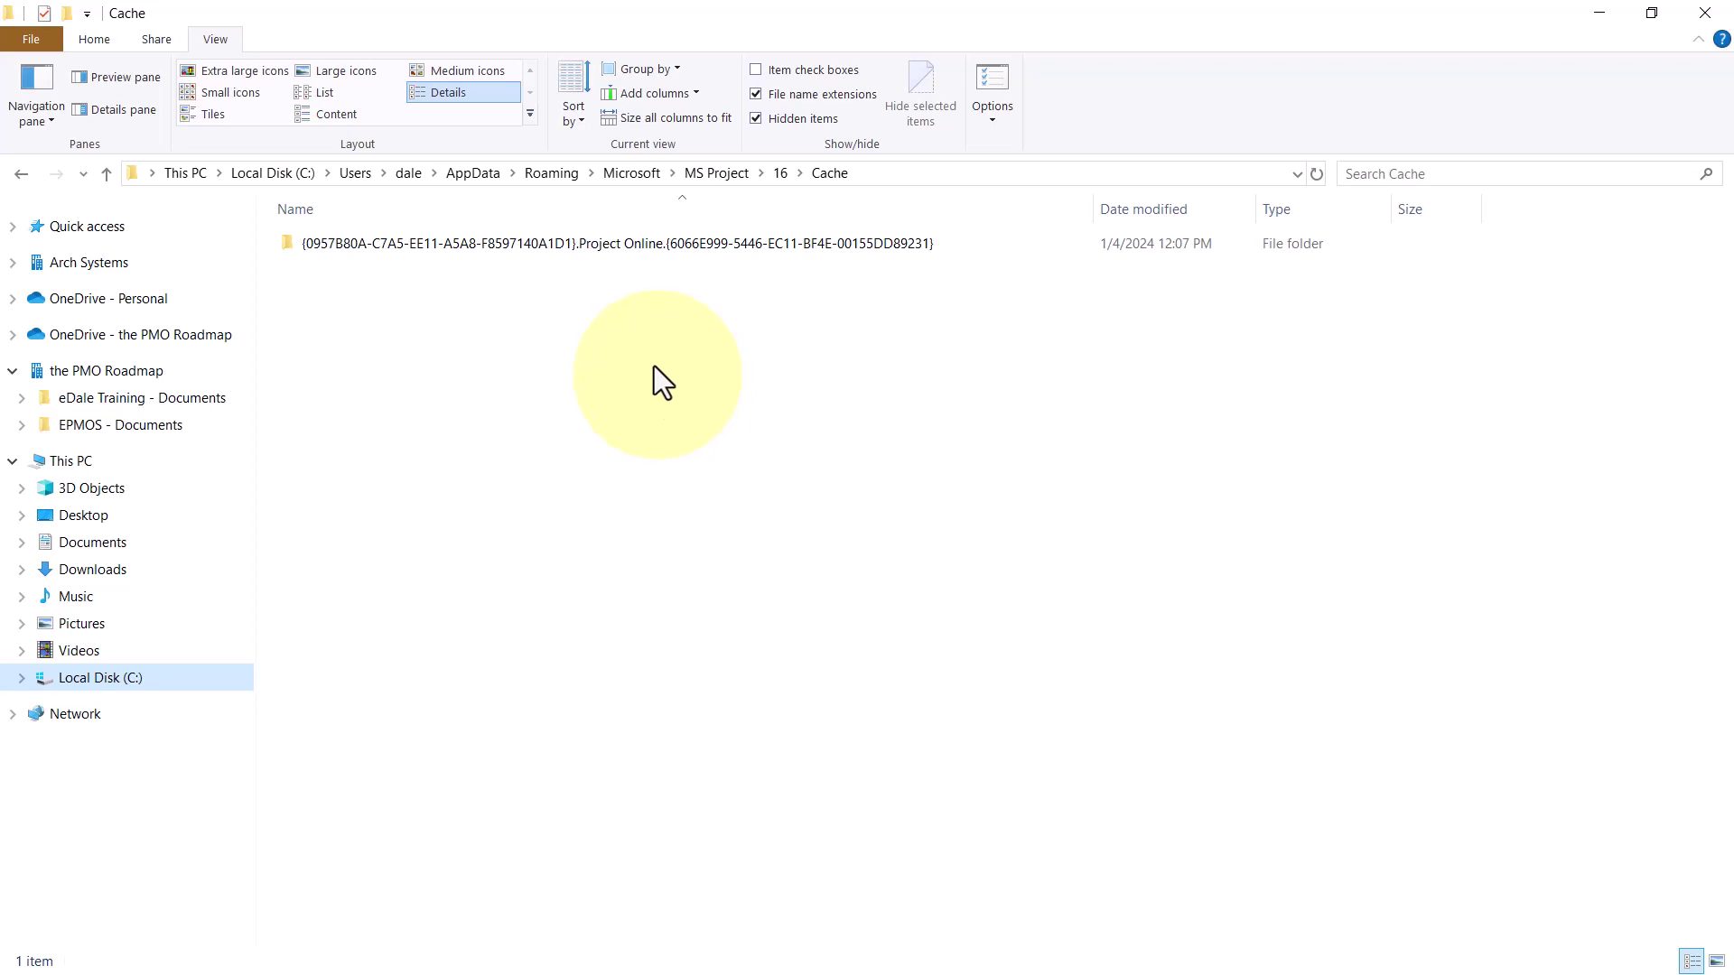
# Step: Delete the Project Online folder from the MS Project 16 Cache folder
pyautogui.click(638, 246)
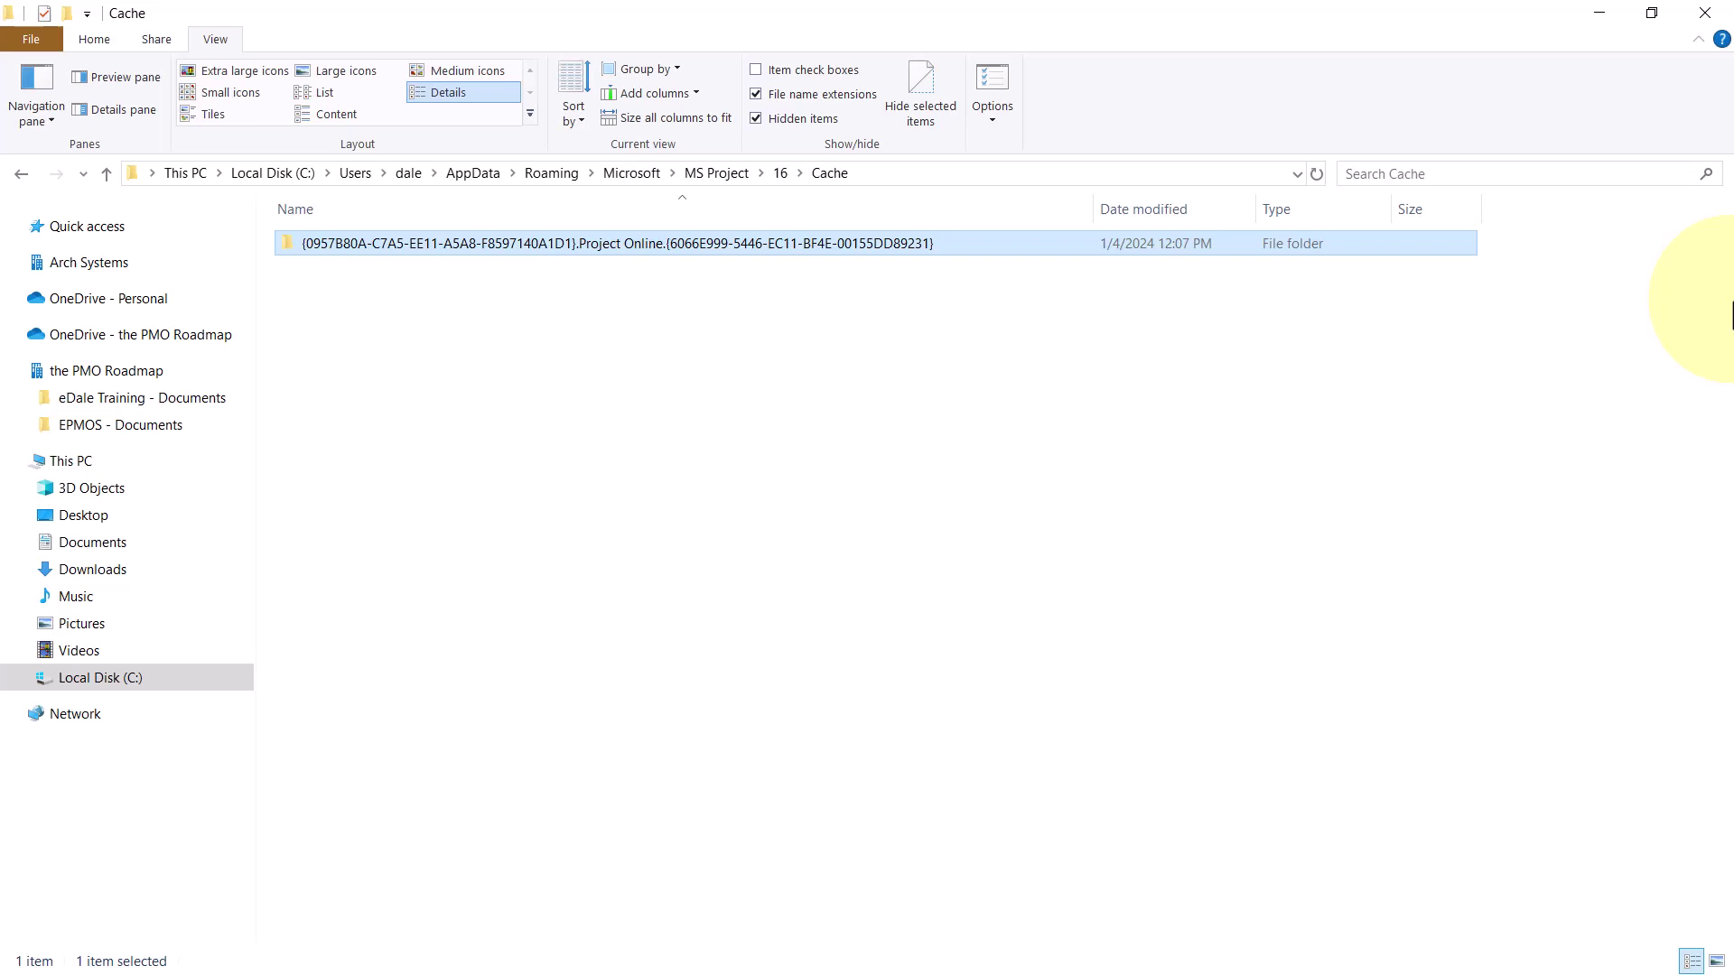
pyautogui.press('Delete')
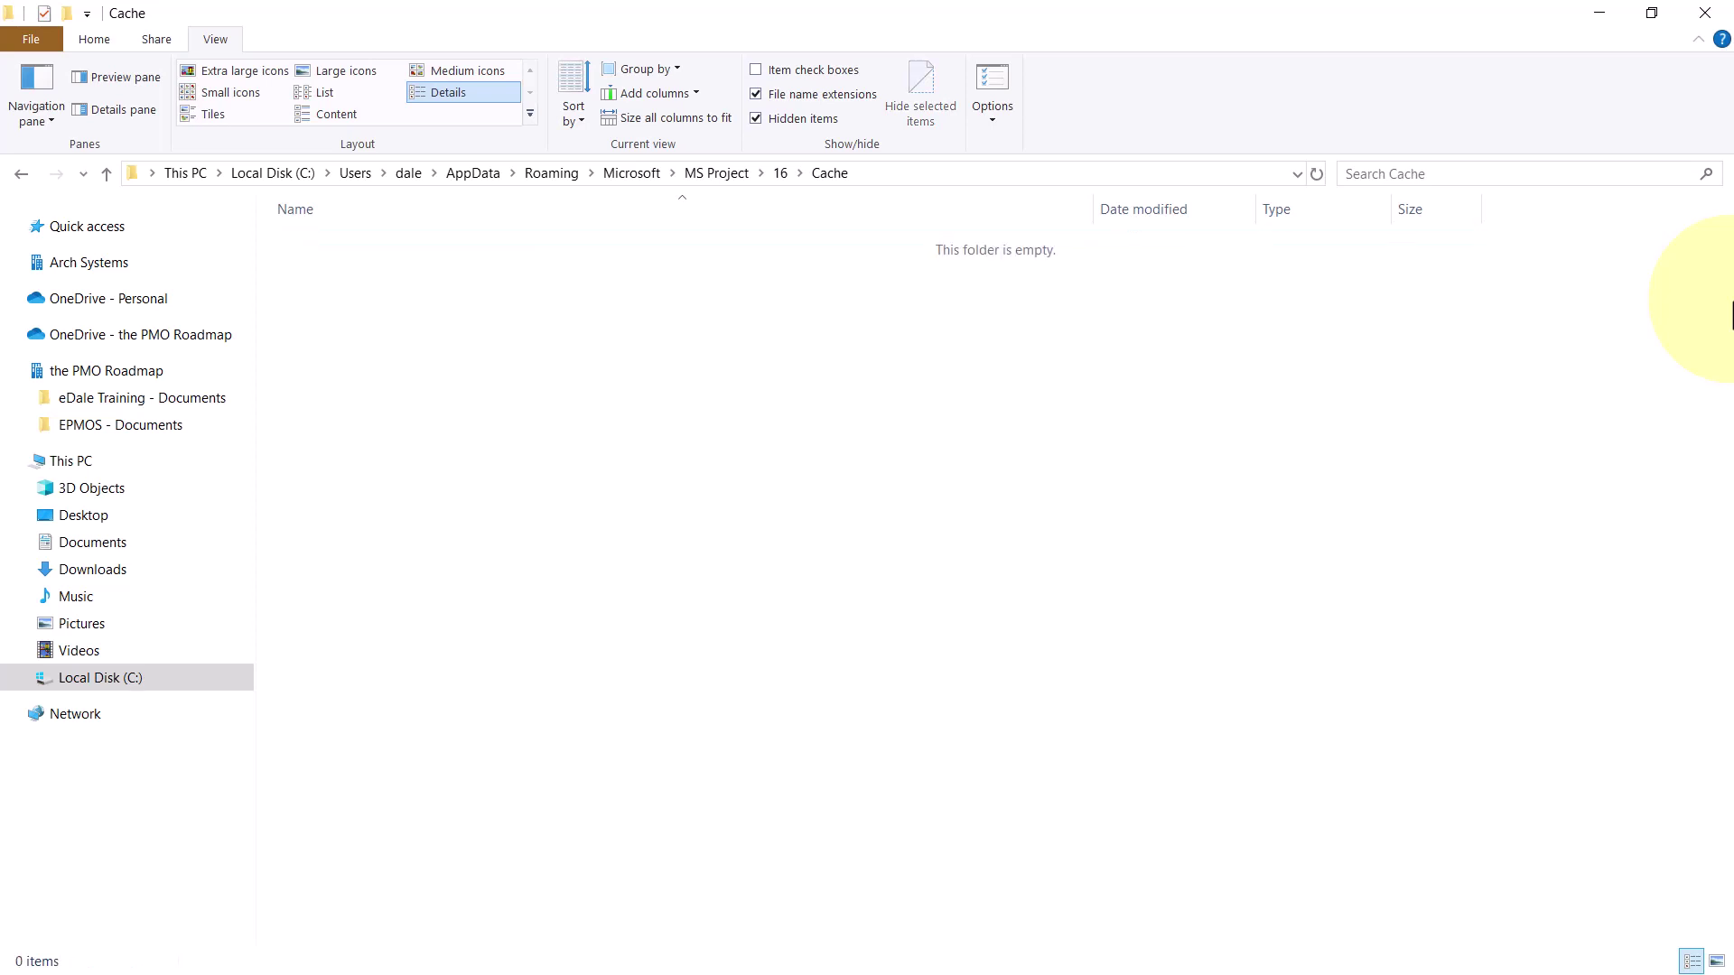